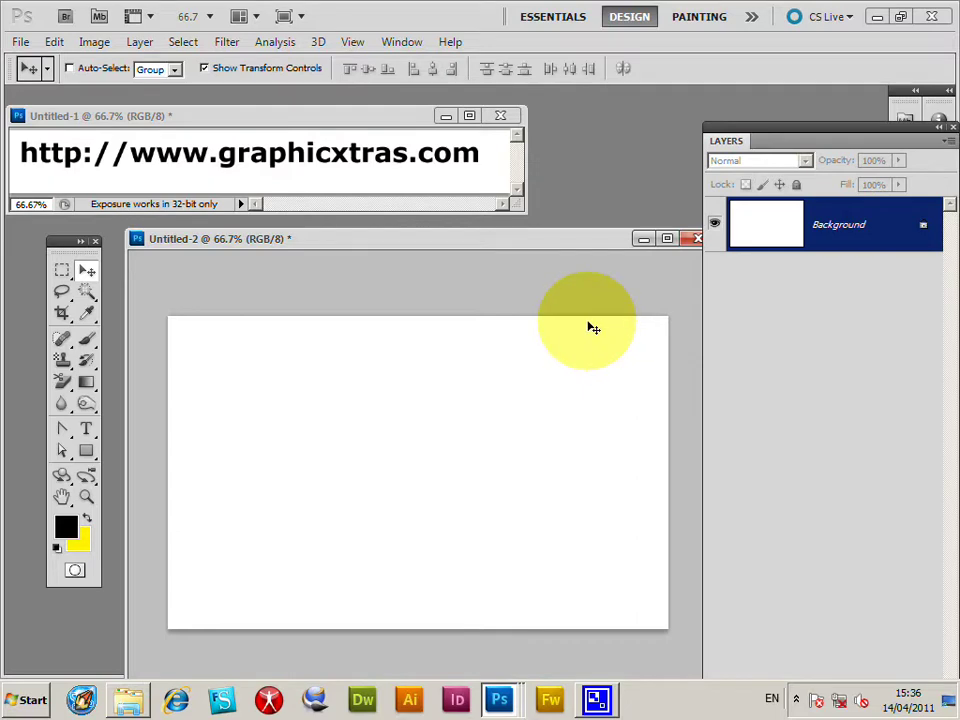
Step: Open GX01_Hearts1_230.pdf from the Graphics artwork PDF folder
click(21, 43)
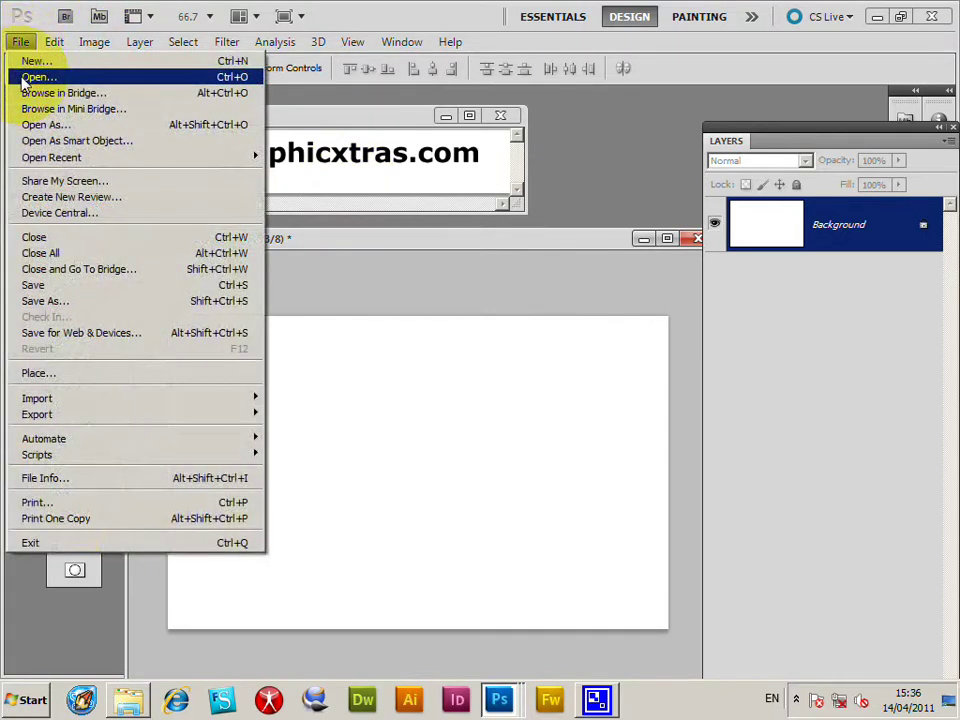
click(24, 80)
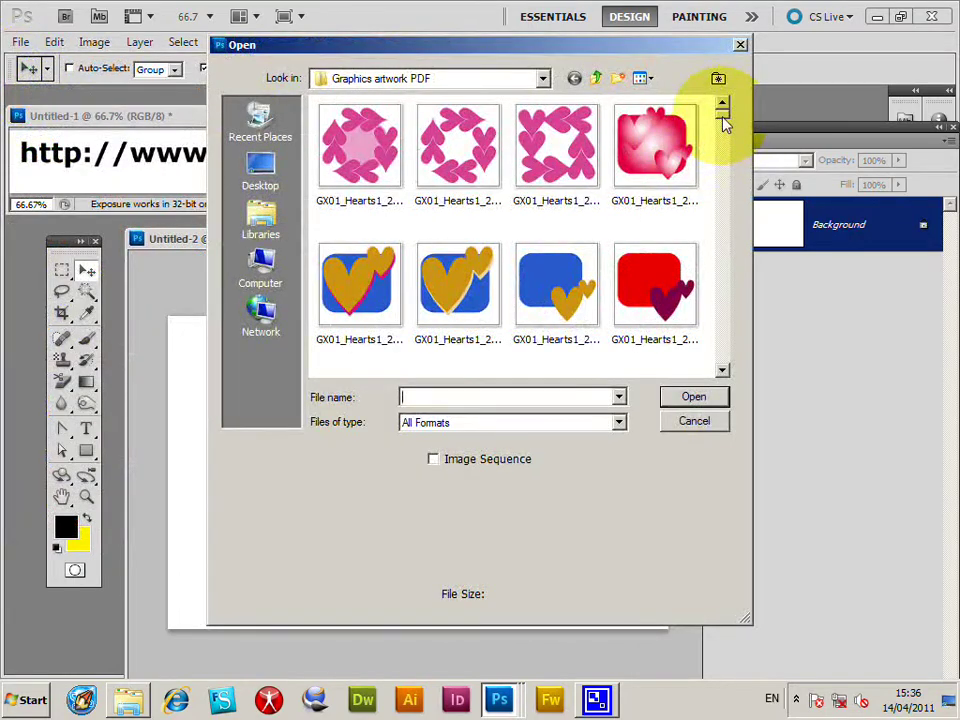
mouse_move(724, 120)
mouse_down()
mouse_move(728, 165)
mouse_move(730, 126)
mouse_up()
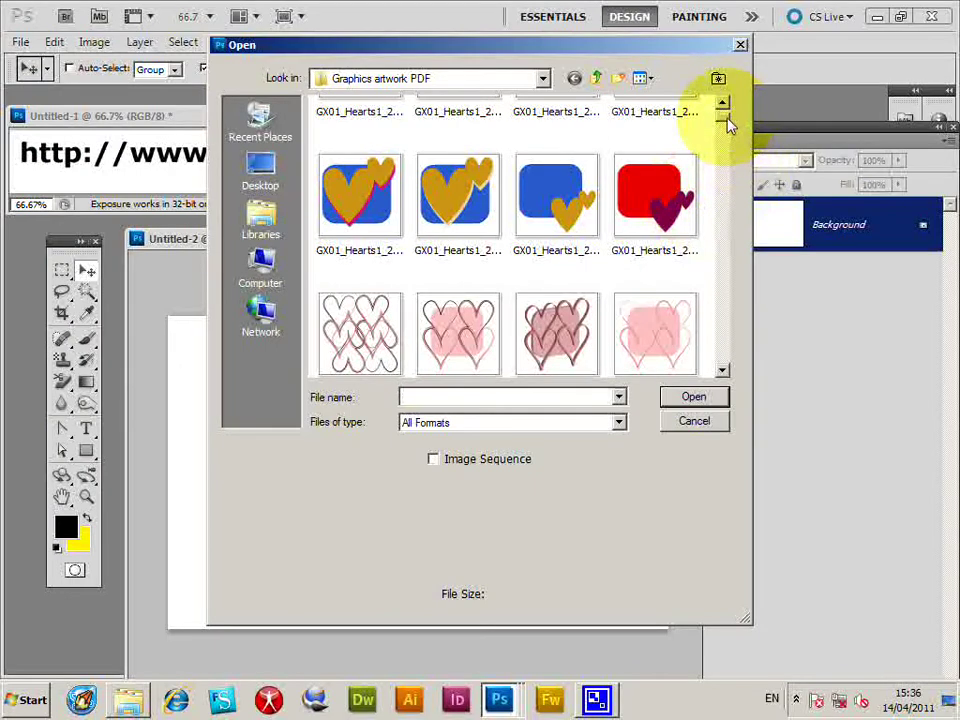
scroll(730, 124, down, 1)
scroll(730, 124, up, 2)
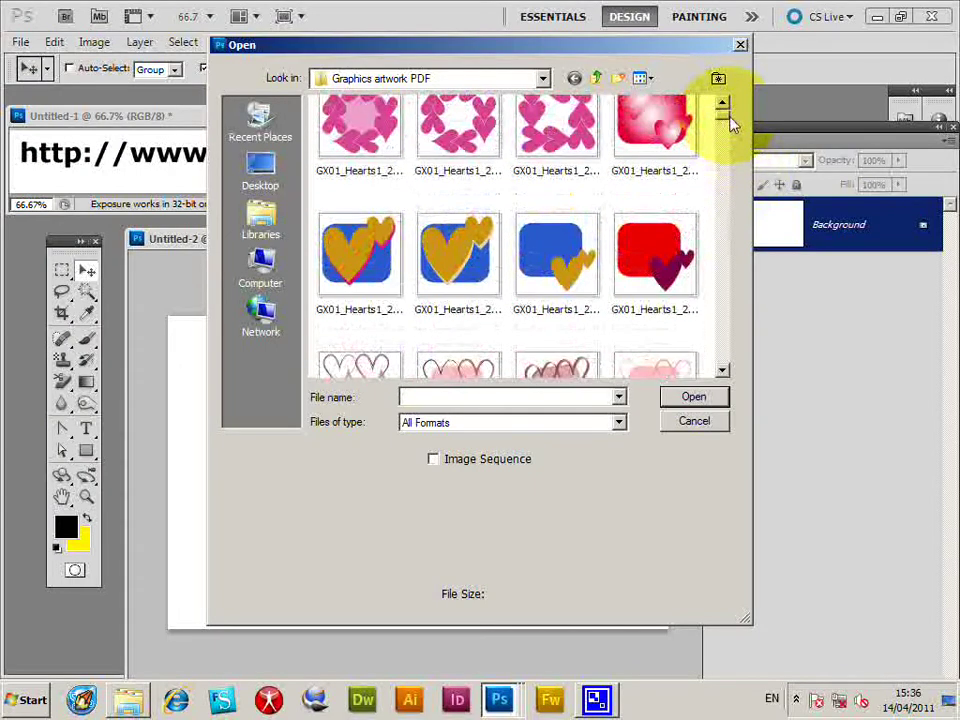
click(369, 147)
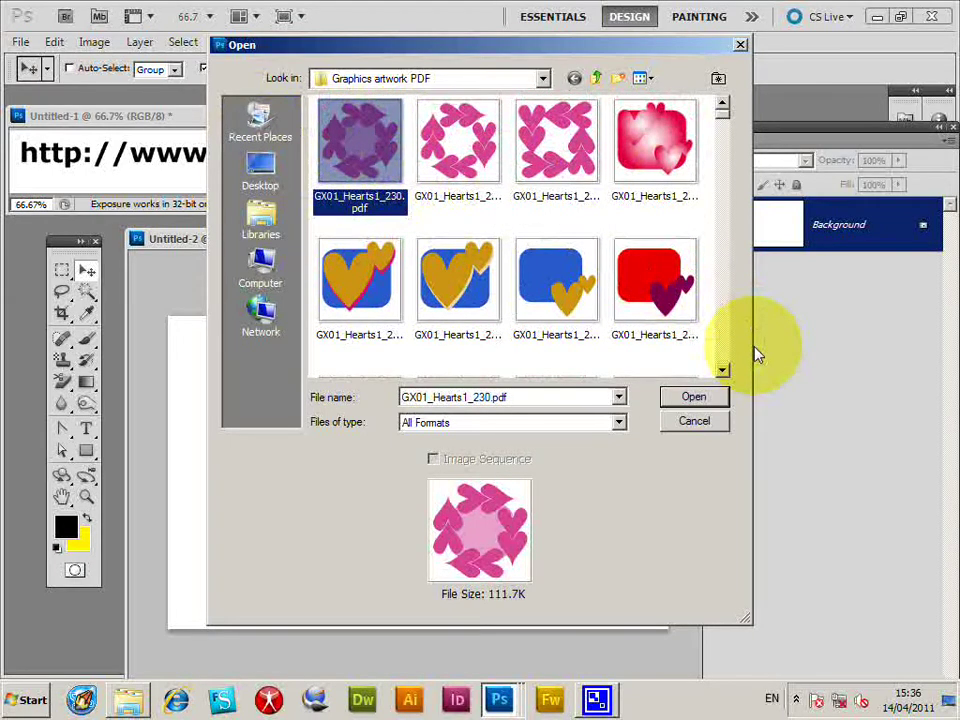
click(700, 398)
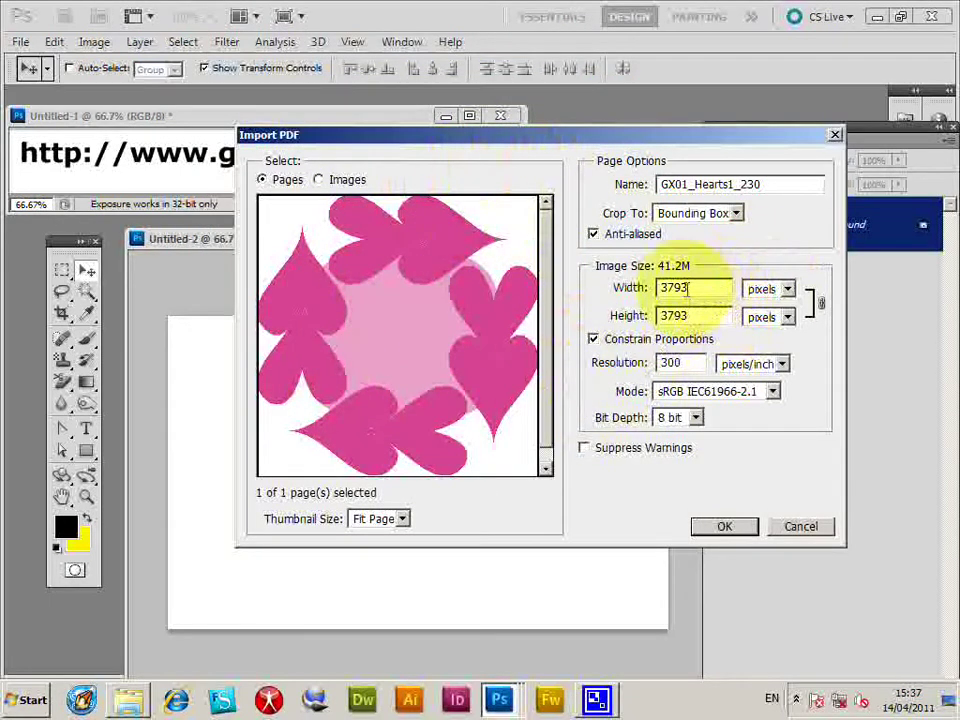
Step: Import the hearts PDF at 500 pixels wide, giving a 500 × 500 pixel document
double_click(707, 288)
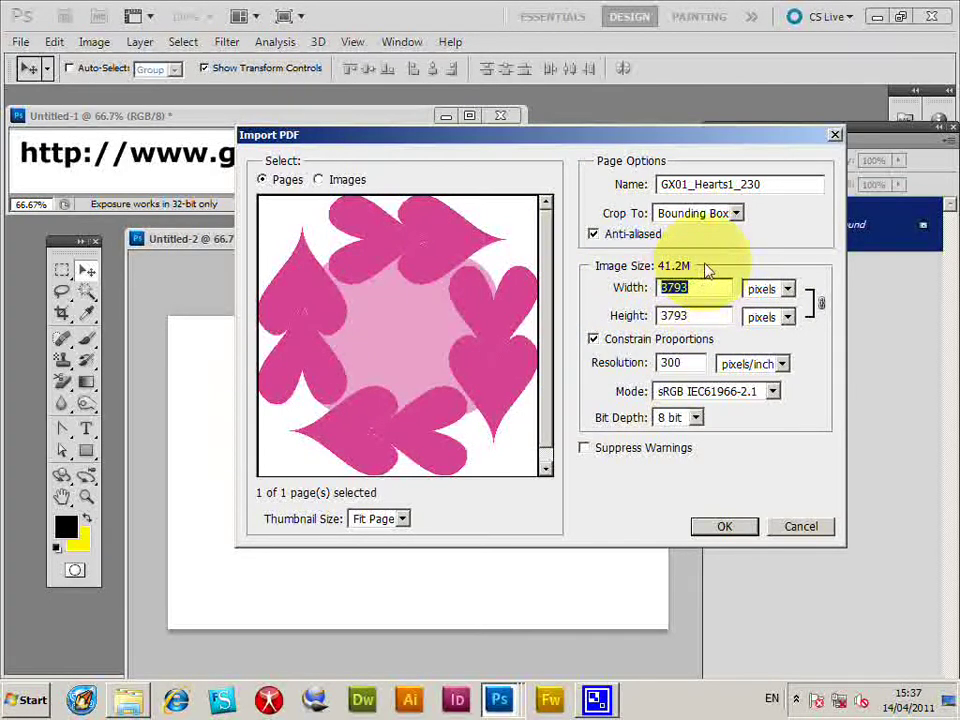
text(500)
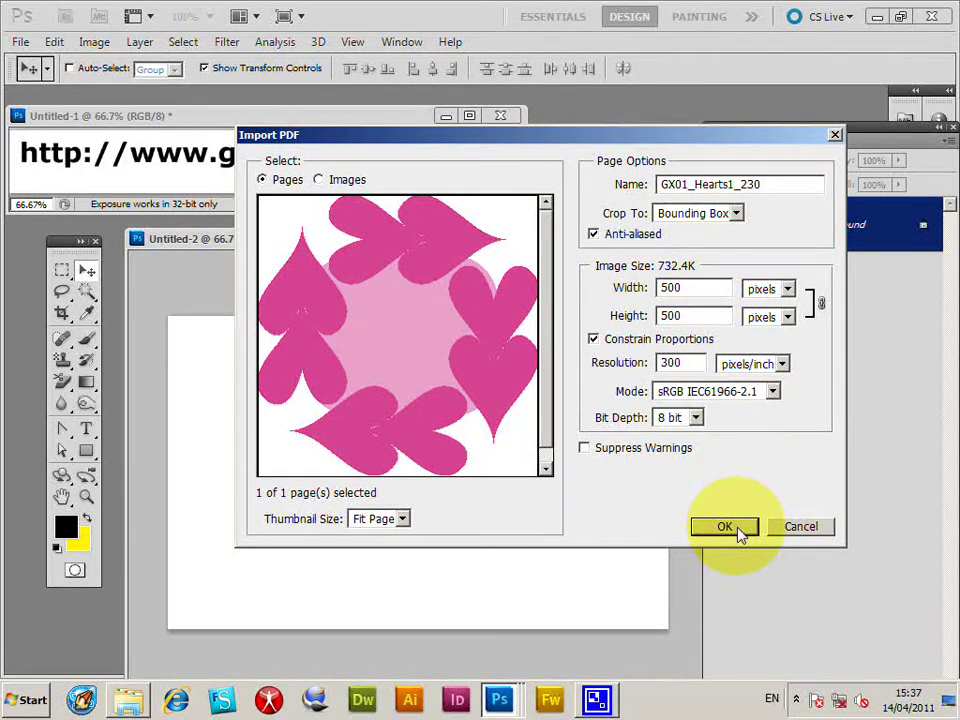
click(726, 527)
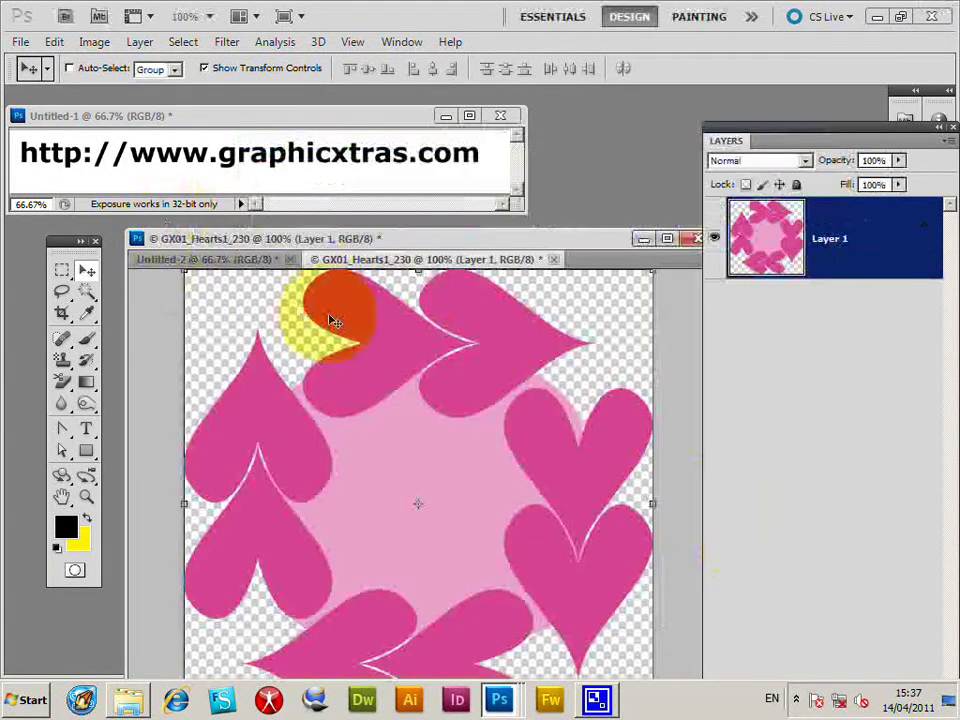
Step: Float the hearts document and scale Layer 1 to 81.6% width by 87% height
drag(370, 267, 362, 242)
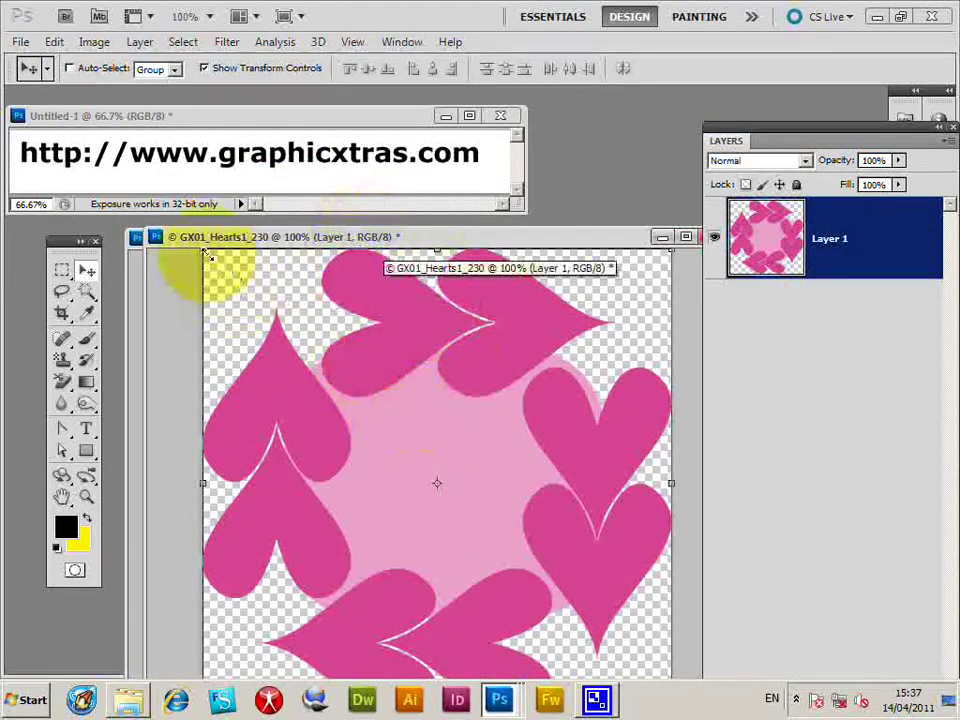
drag(206, 256, 250, 286)
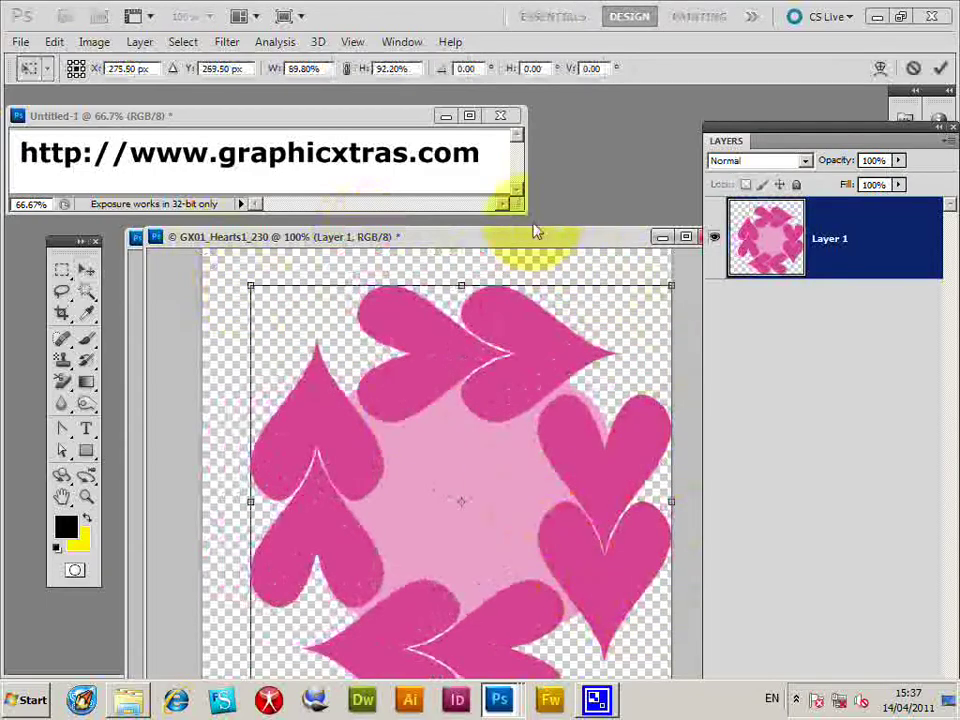
drag(535, 231, 495, 123)
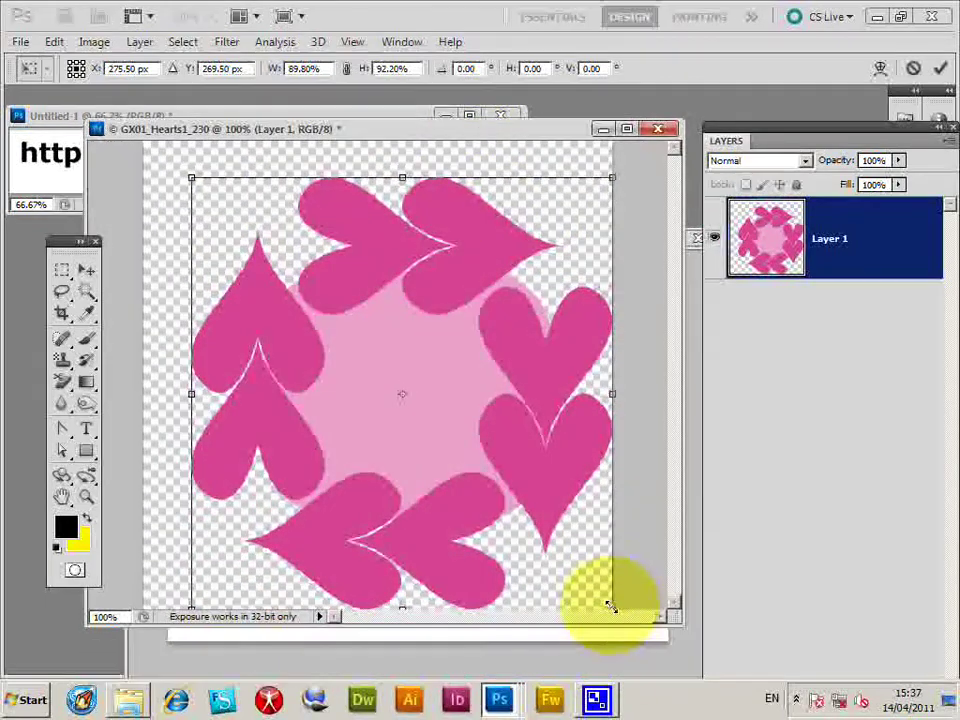
drag(612, 607, 572, 581)
drag(450, 279, 441, 289)
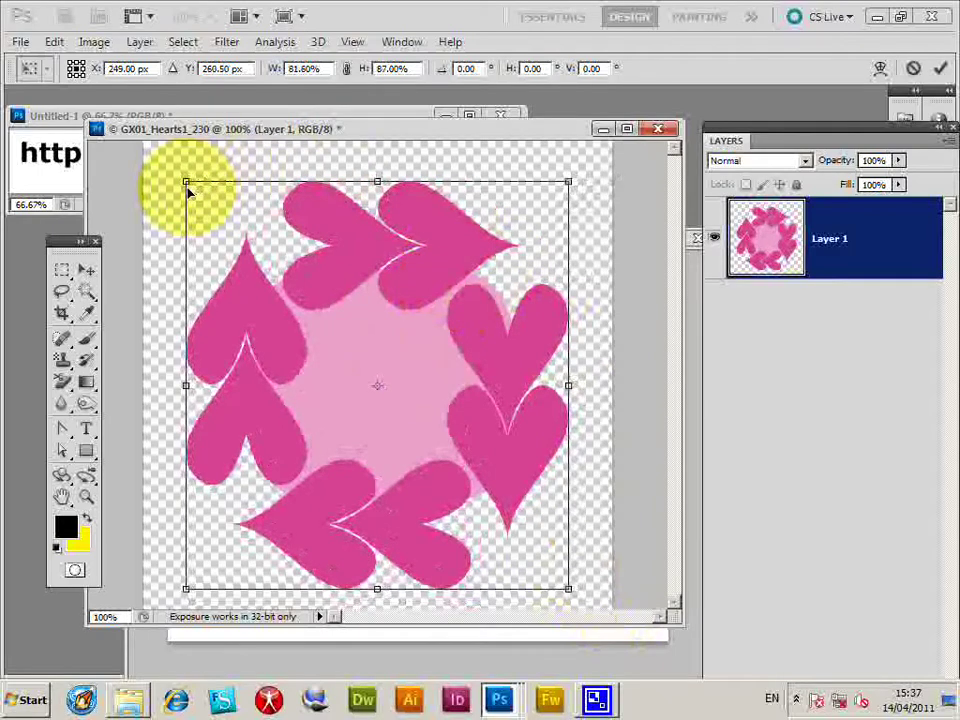
click(400, 296)
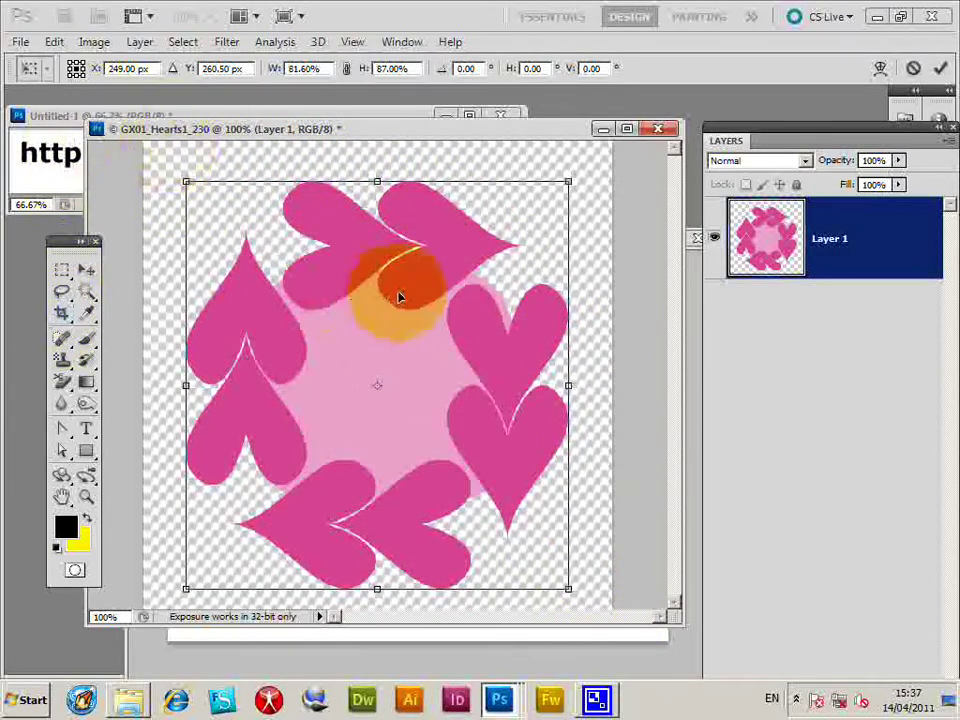
click(395, 228)
click(484, 377)
click(373, 273)
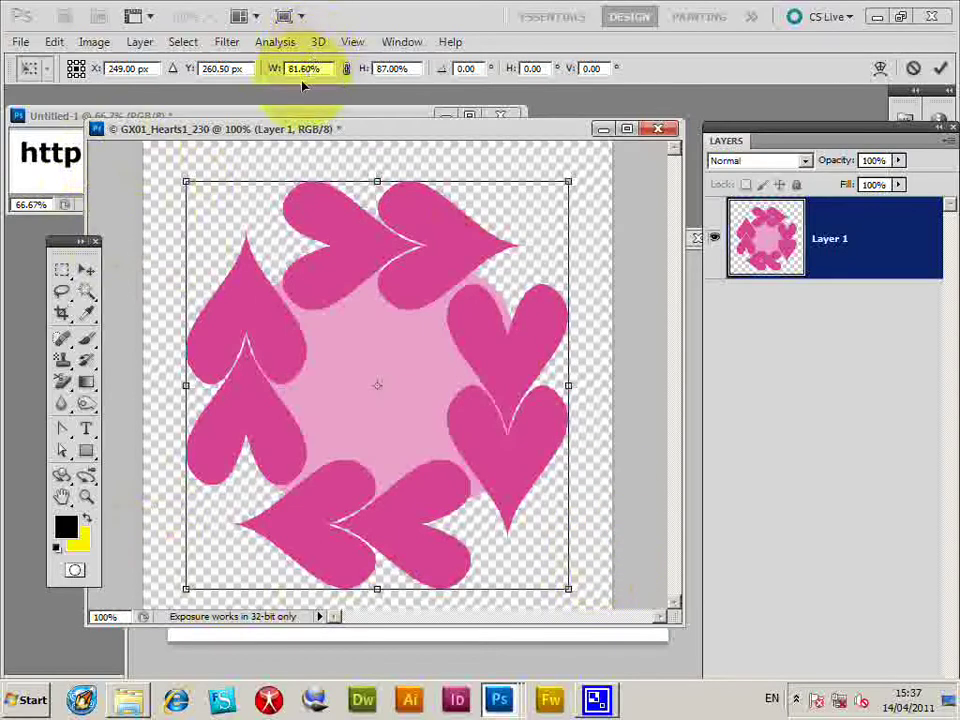
click(140, 42)
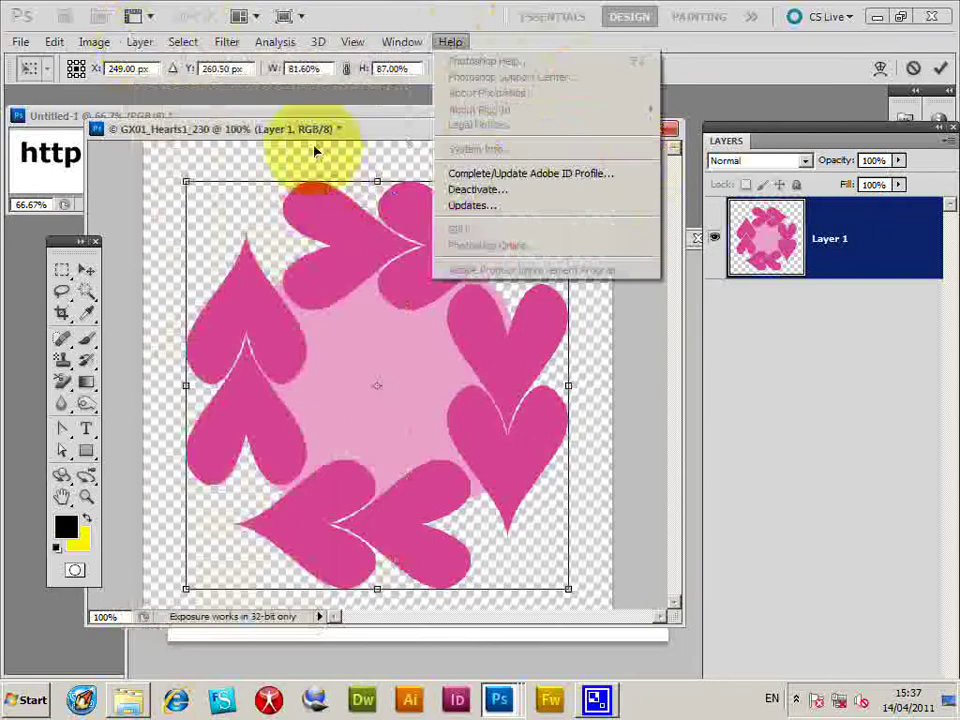
Step: Commit the hearts scaling and flatten the image onto a white background
double_click(334, 225)
click(140, 42)
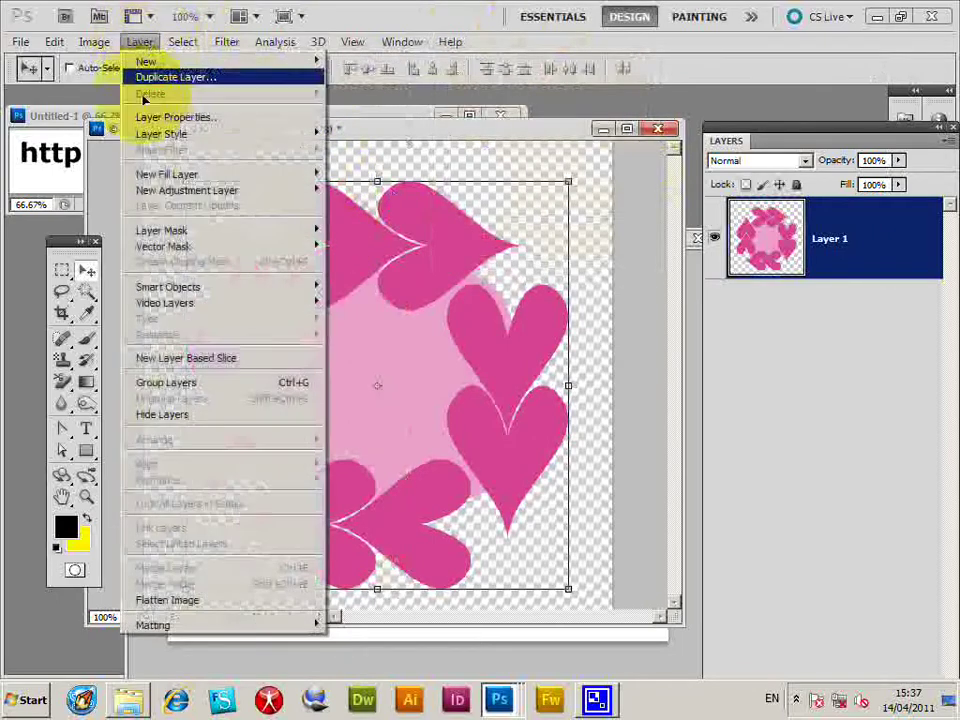
click(158, 600)
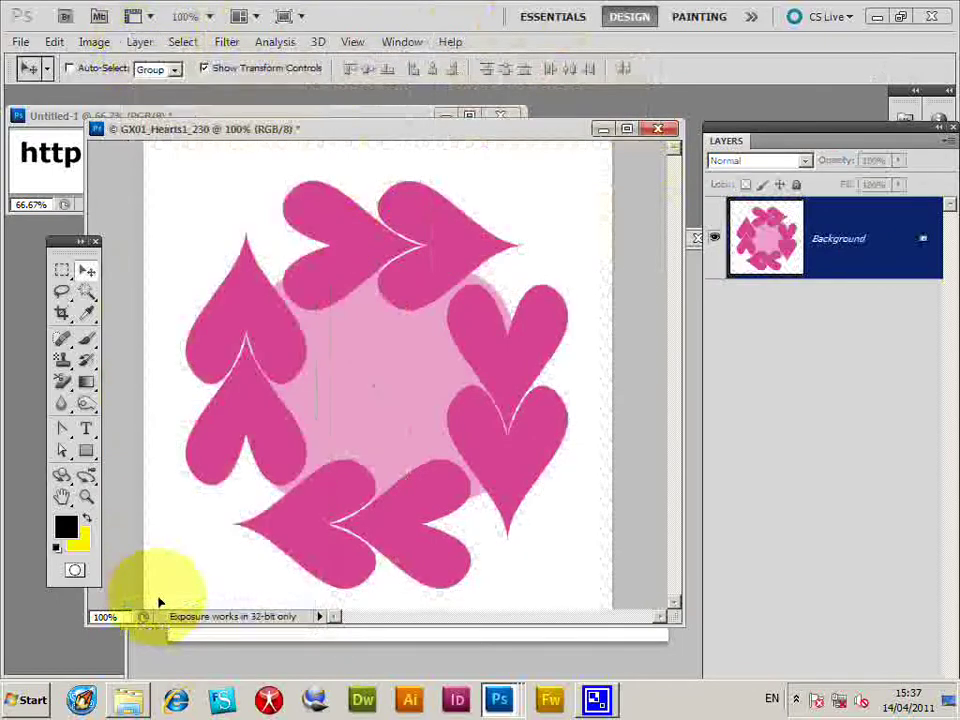
Step: Select the whole canvas and define it as pattern GX01_Hearts1_230
click(183, 42)
click(184, 58)
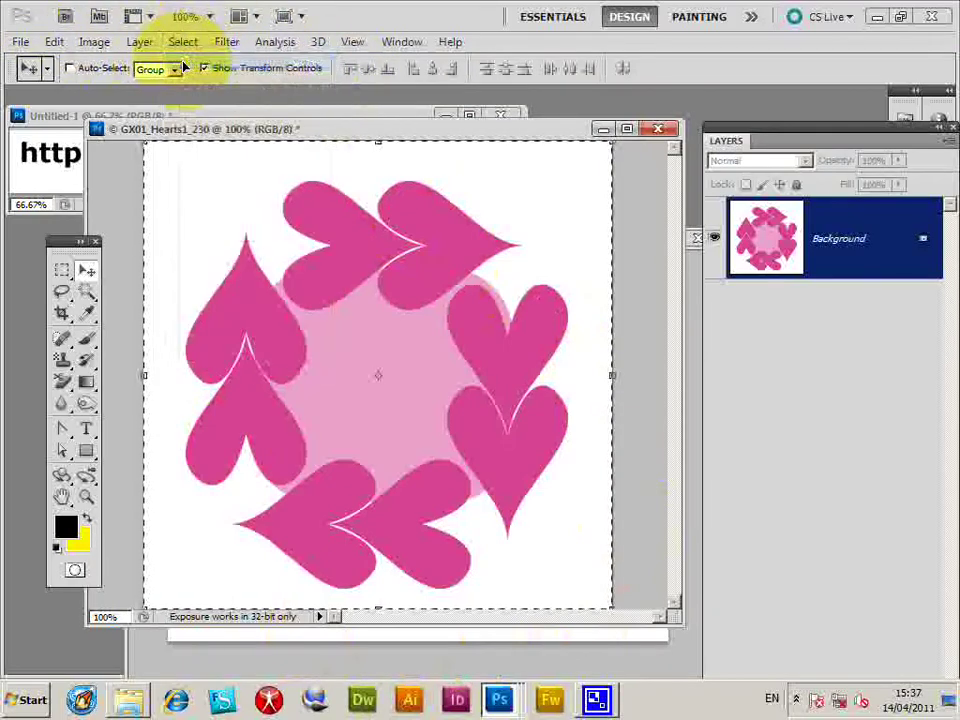
click(53, 42)
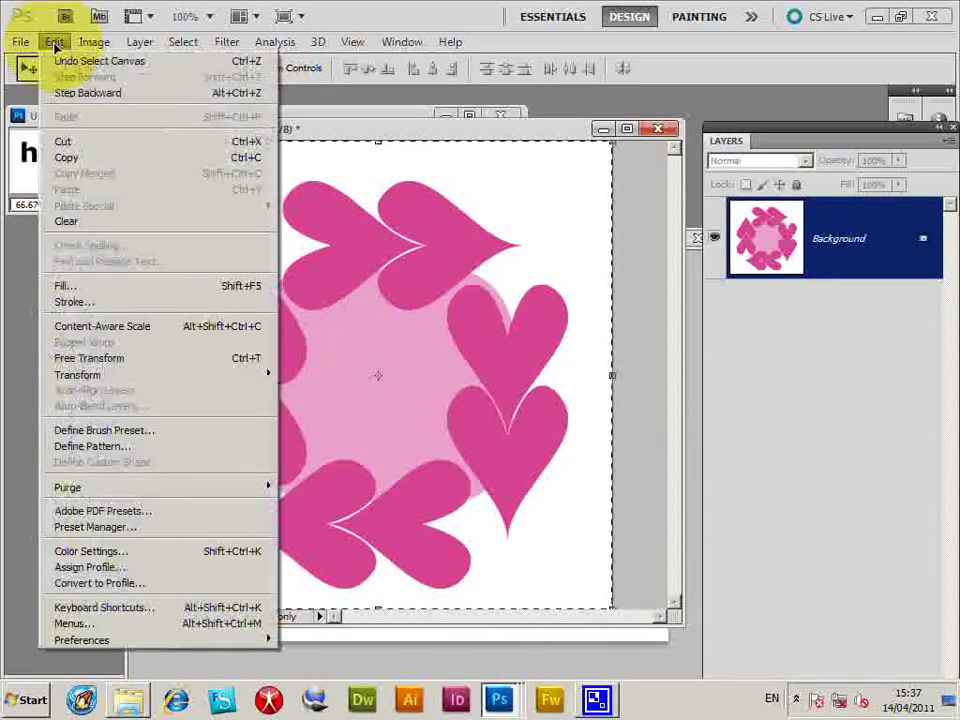
click(98, 448)
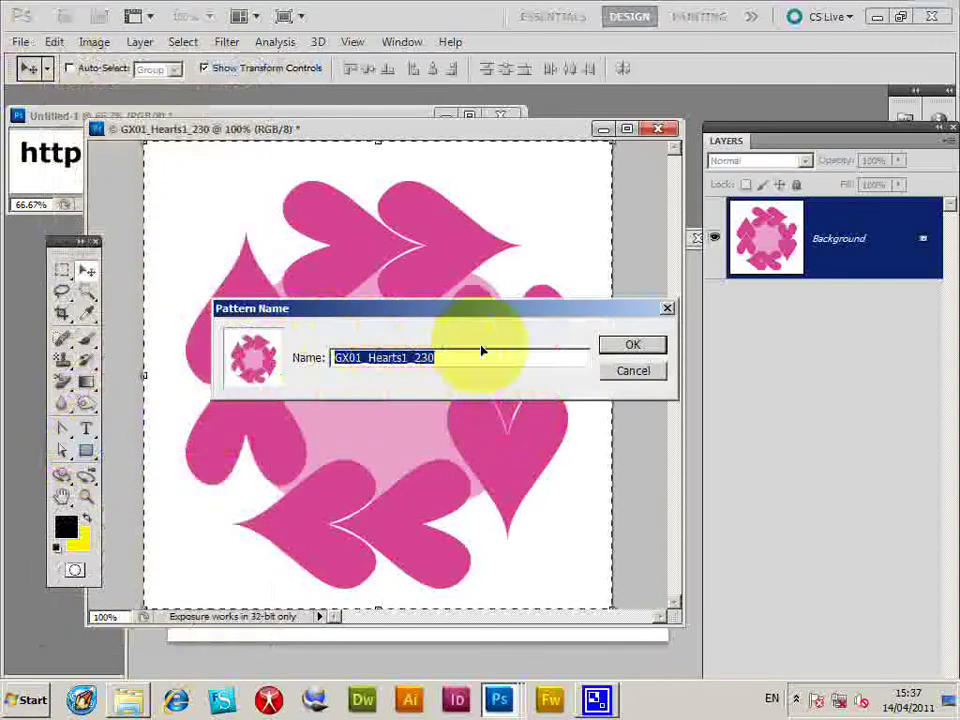
click(628, 344)
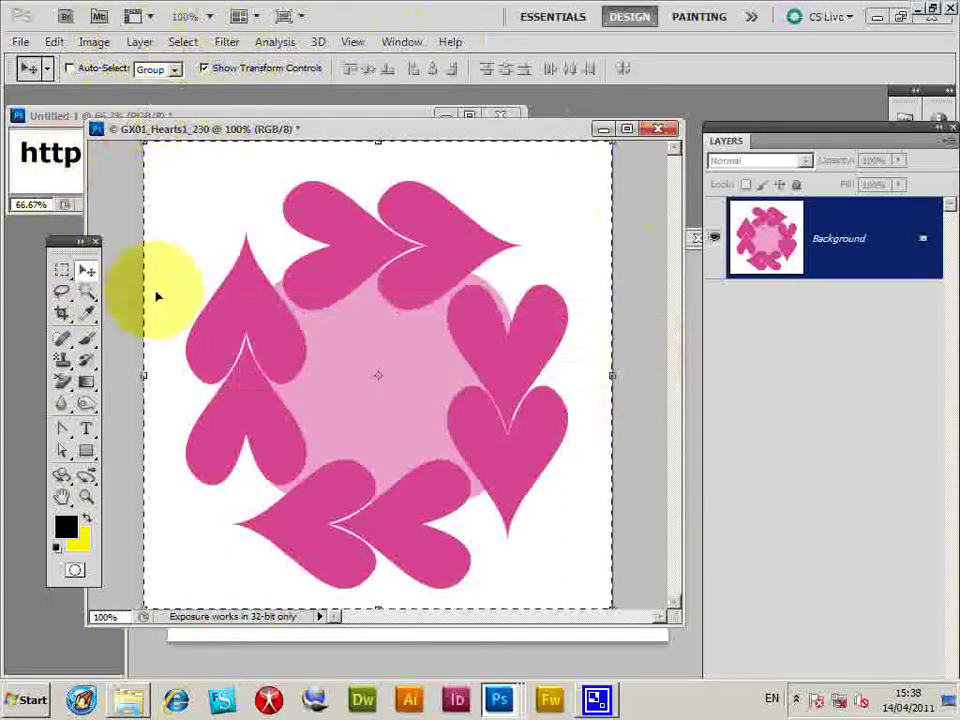
drag(197, 129, 395, 185)
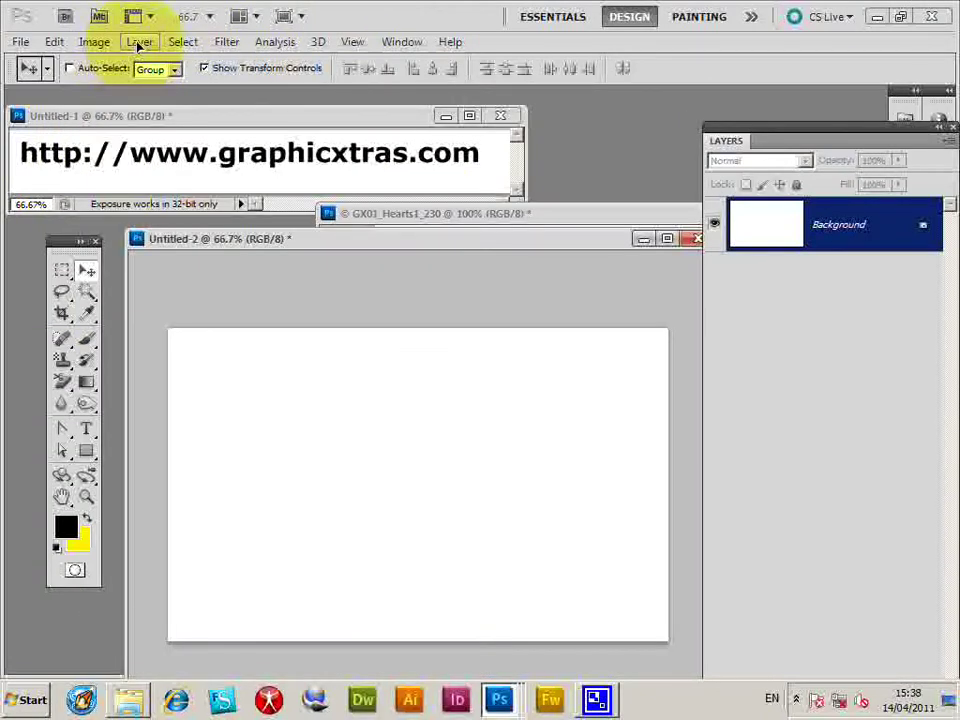
Step: Add a new Pattern fill layer named Pattern Fill 1 to Untitled-2
click(140, 43)
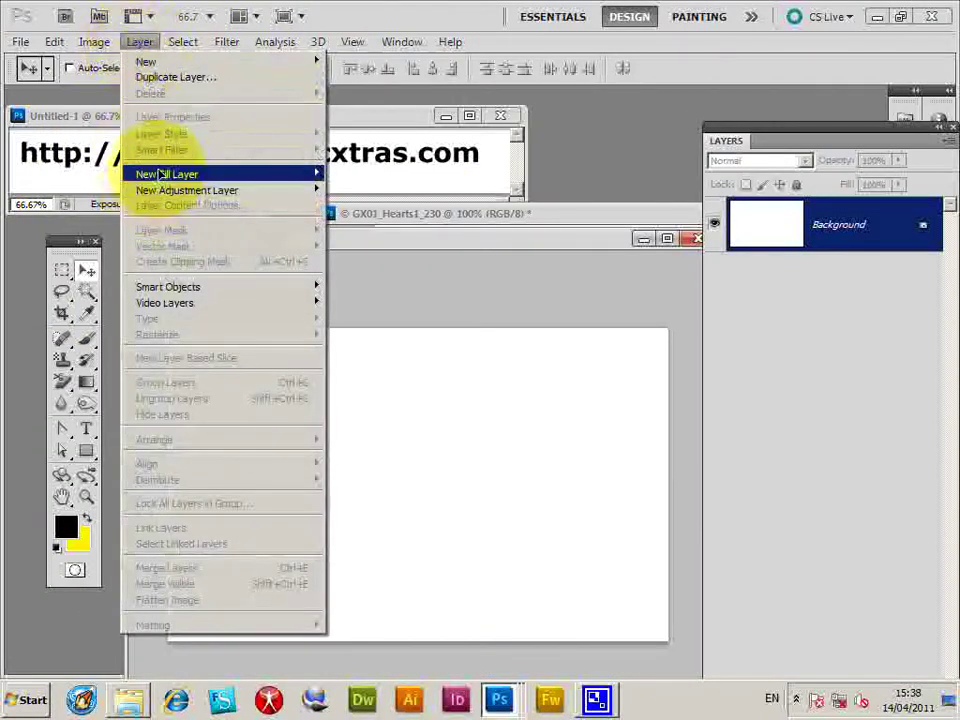
mouse_move(163, 174)
click(80, 204)
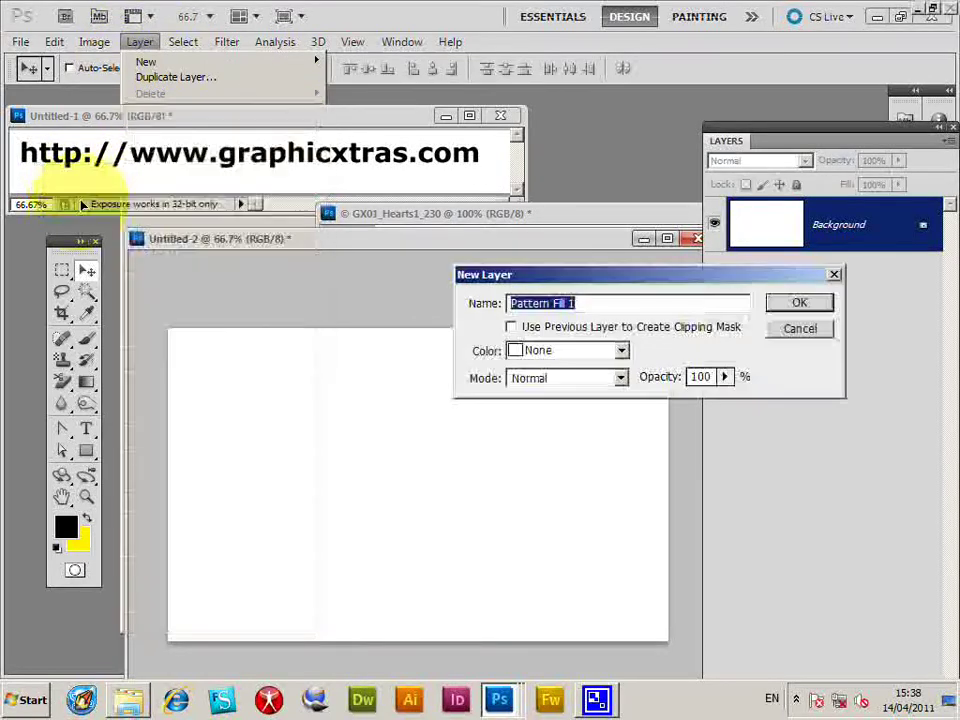
click(799, 303)
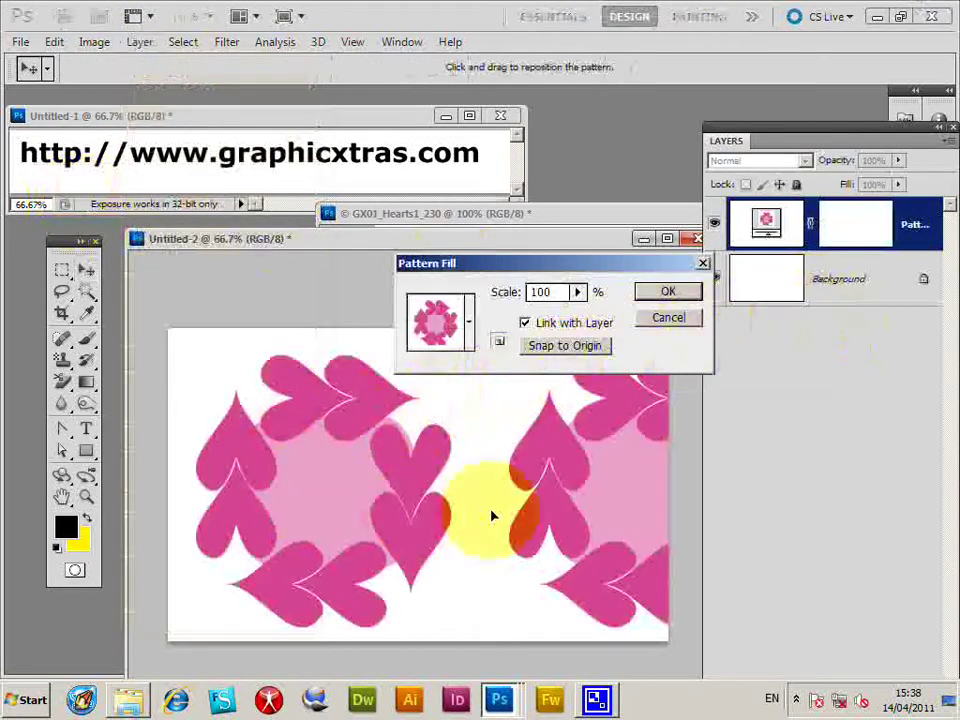
Step: Set the hearts pattern scale to 25% and shift the tiles on the canvas
click(545, 291)
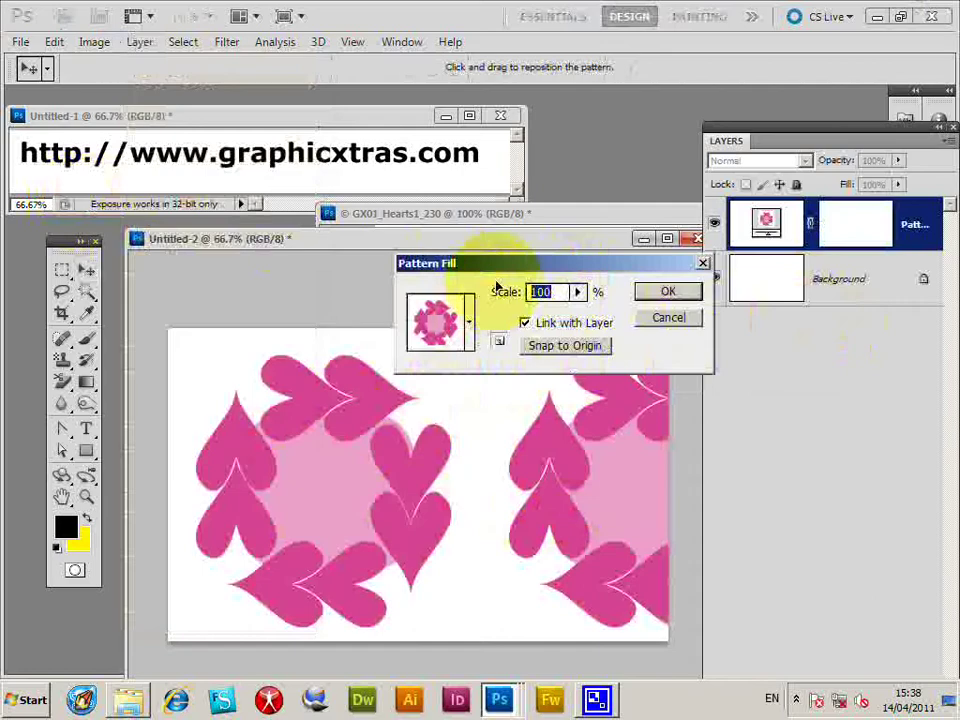
text(50)
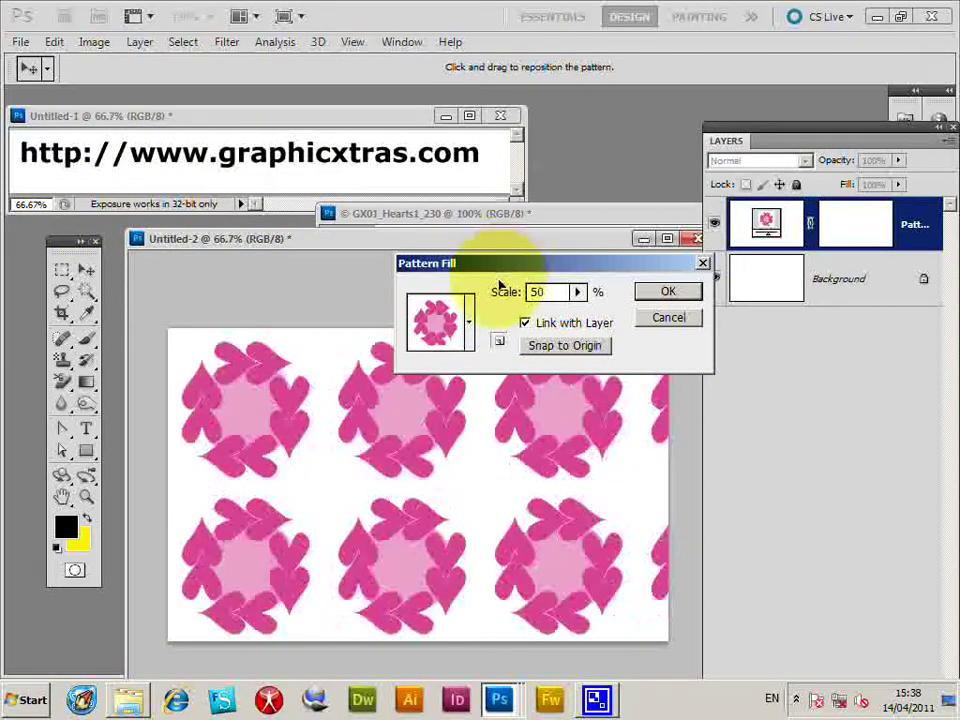
click(503, 287)
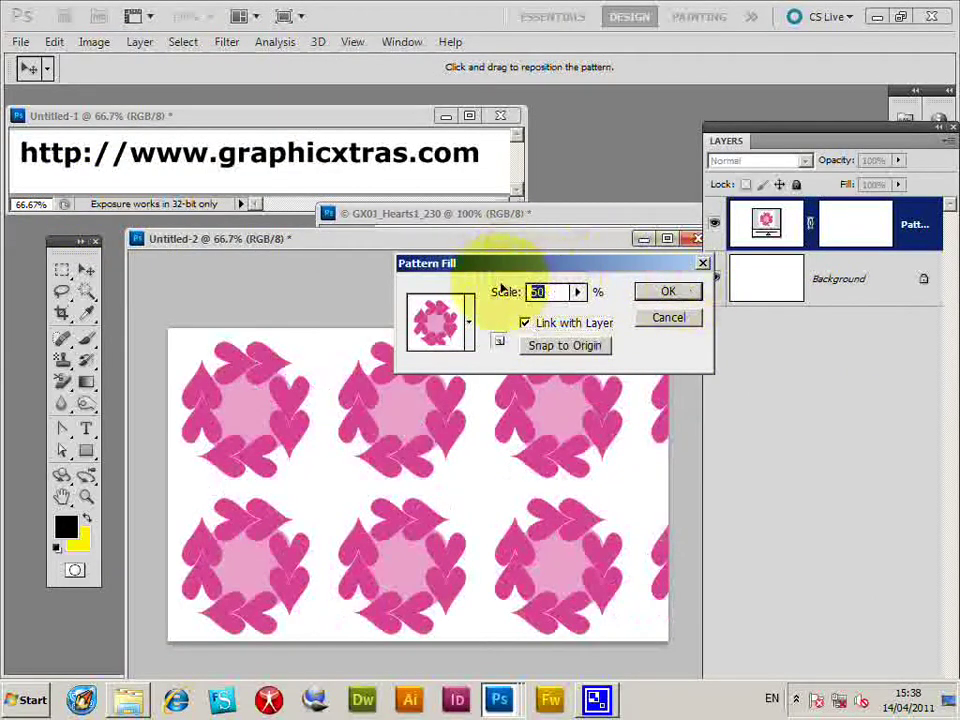
text(25)
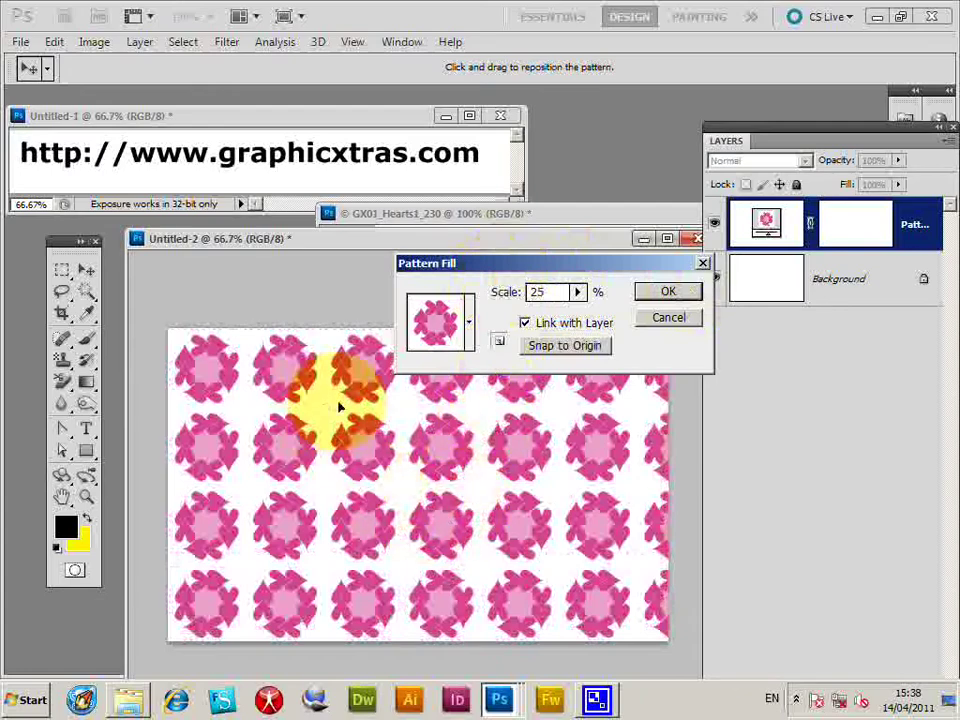
drag(339, 407, 314, 442)
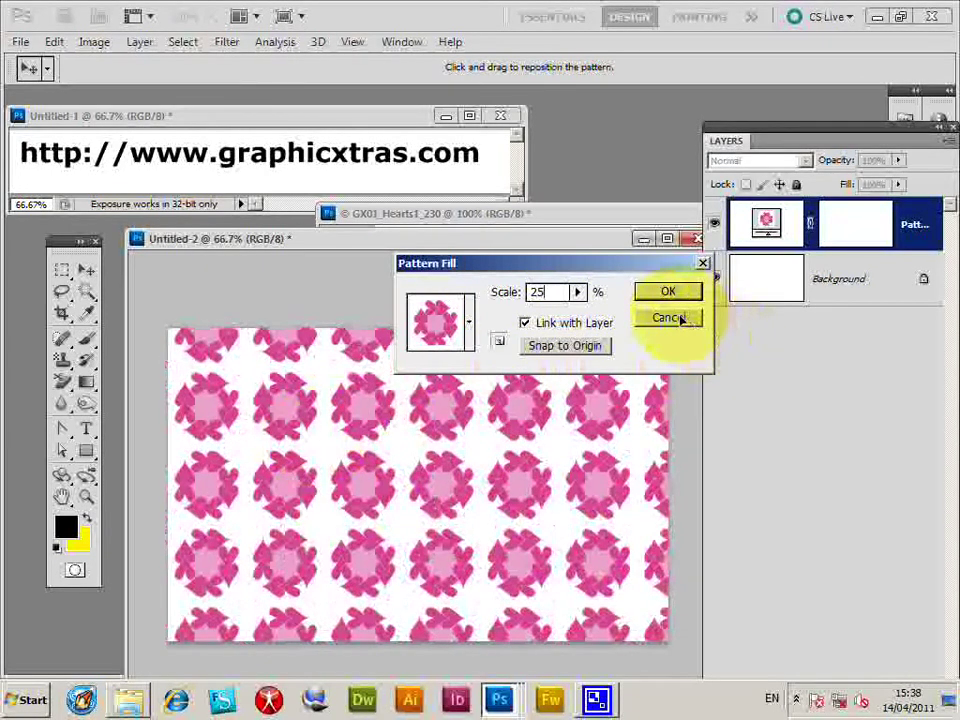
drag(279, 407, 285, 292)
Step: Nudge the 25% hearts tiles into final position and confirm the Pattern Fill 1 layer
drag(257, 400, 225, 380)
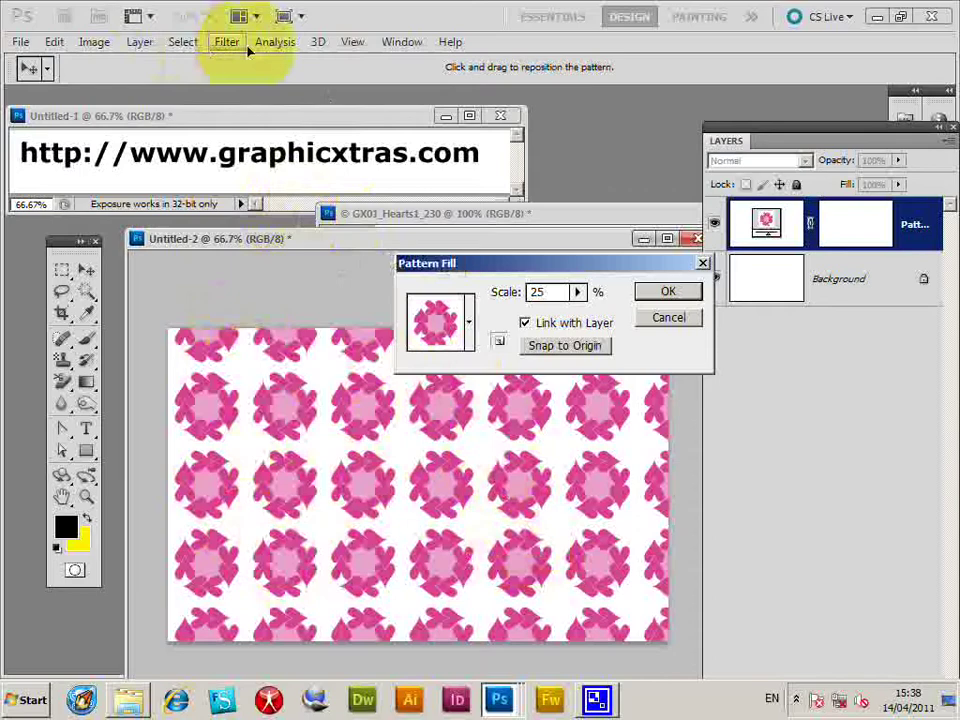
click(667, 291)
click(226, 42)
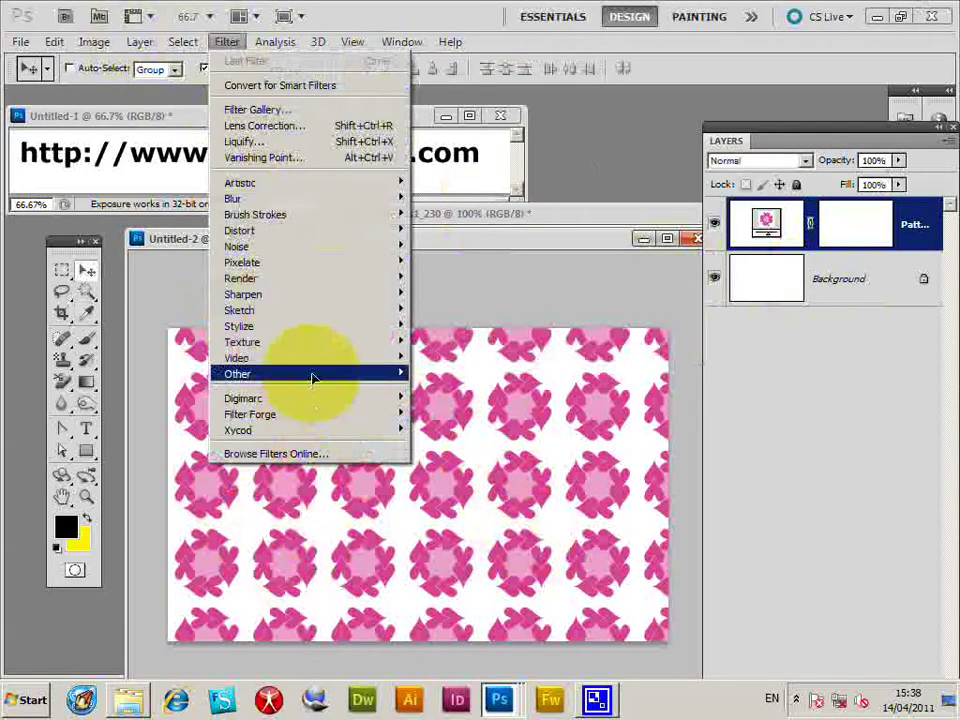
mouse_move(312, 378)
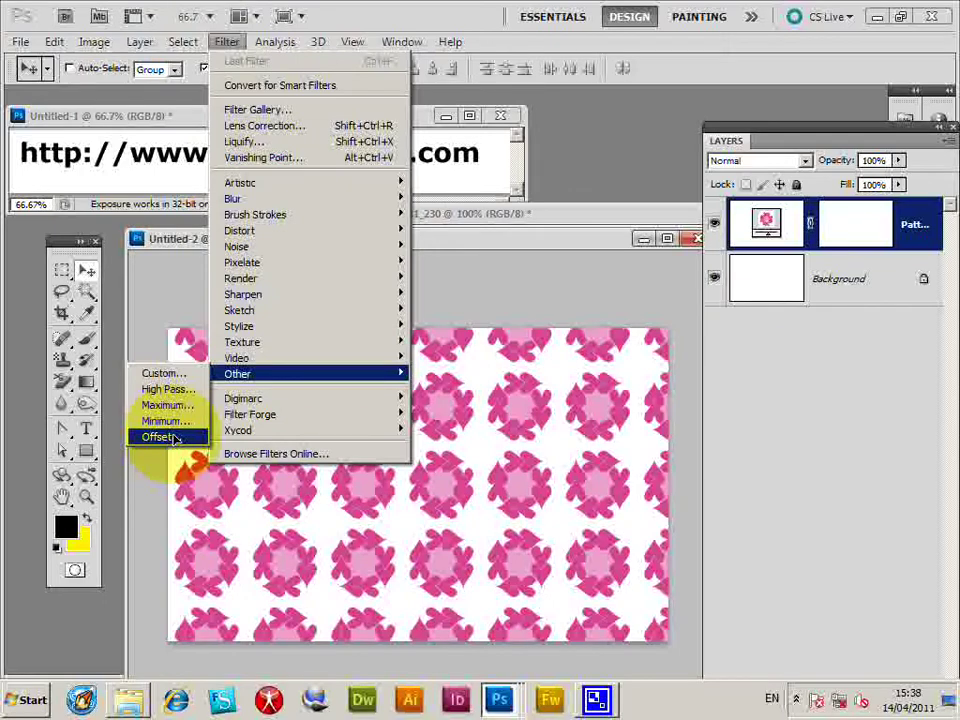
click(145, 240)
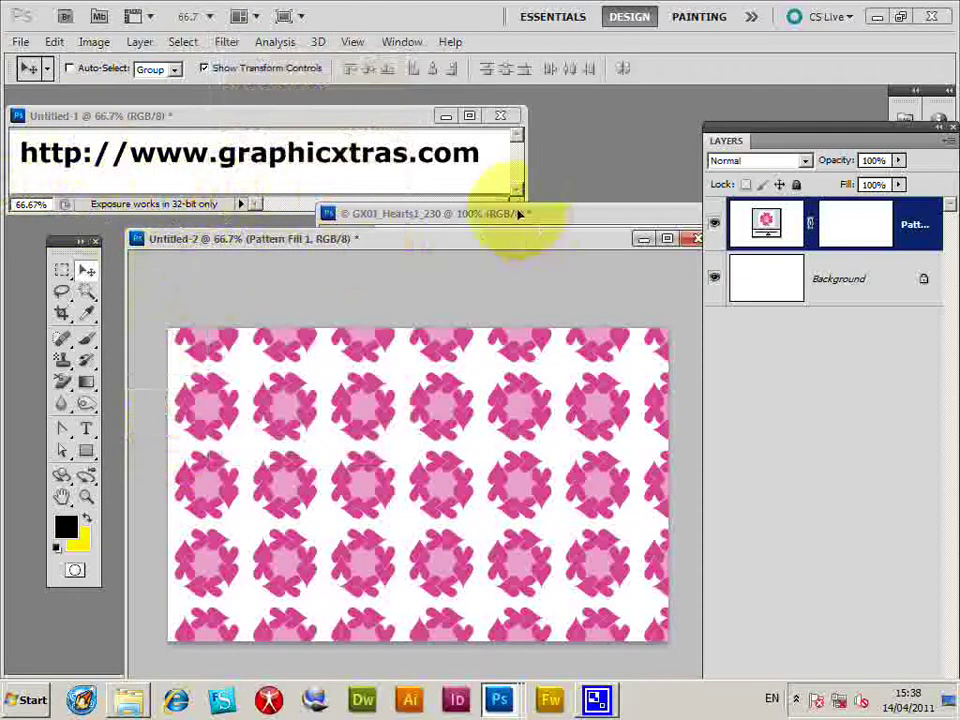
Step: Close the hearts source image without saving and create a new default document
click(423, 213)
double_click(327, 212)
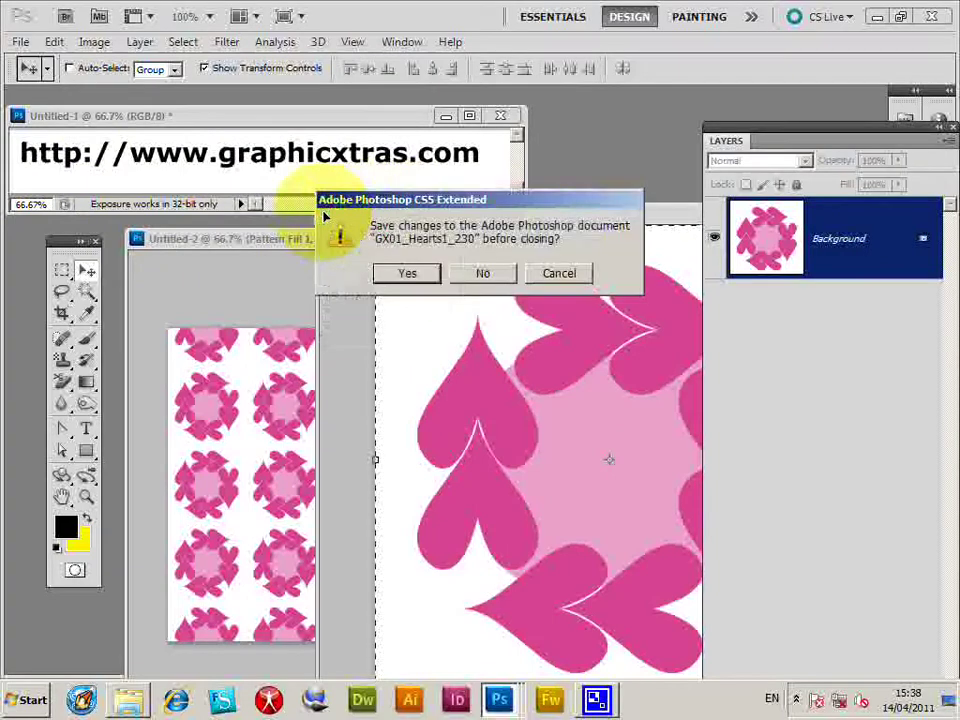
click(482, 272)
click(23, 42)
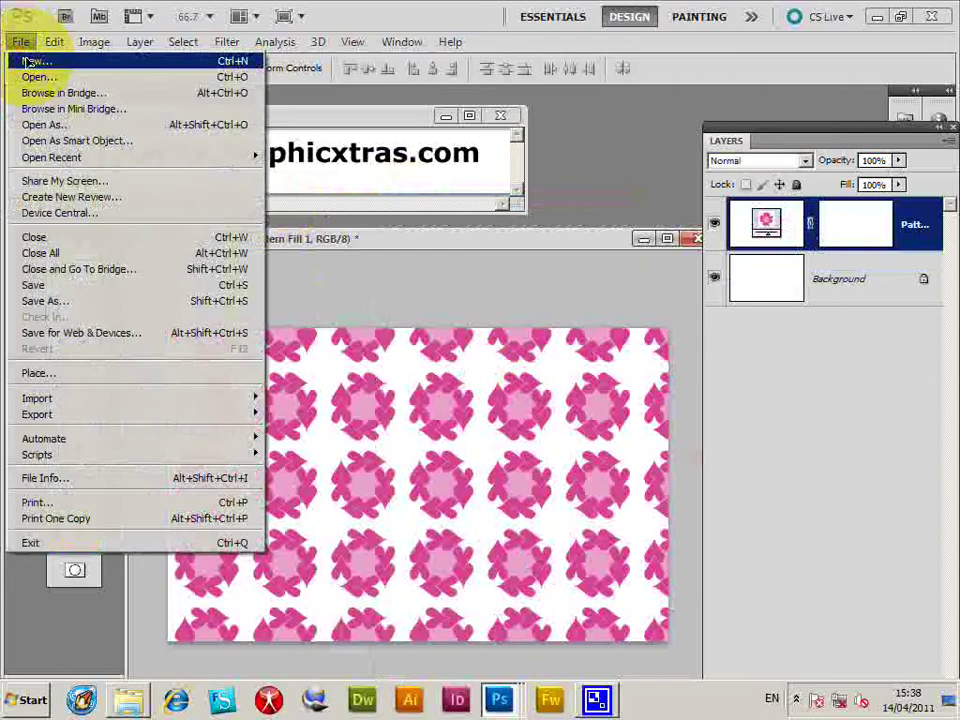
click(33, 62)
click(808, 274)
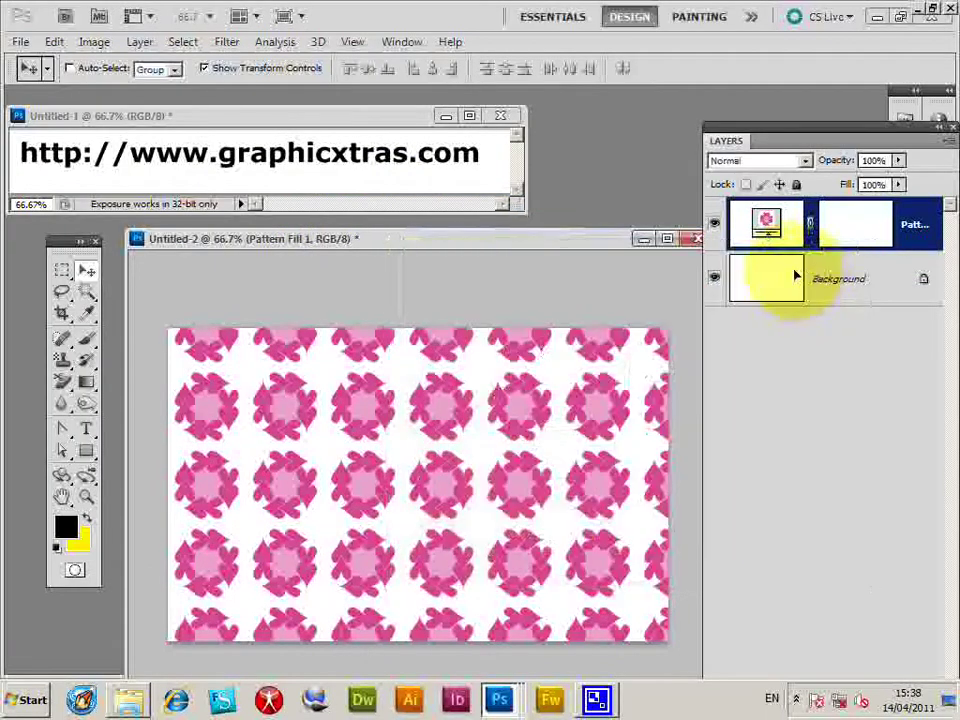
Step: Fill the new document's Background with magenta colour ea08e2
click(54, 41)
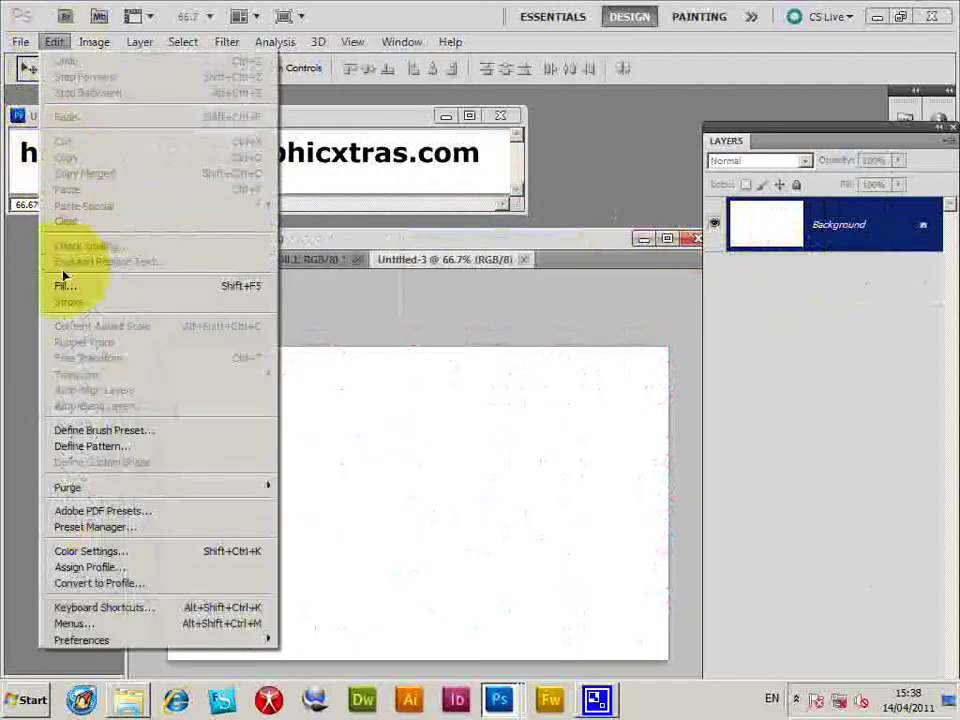
click(62, 284)
click(652, 264)
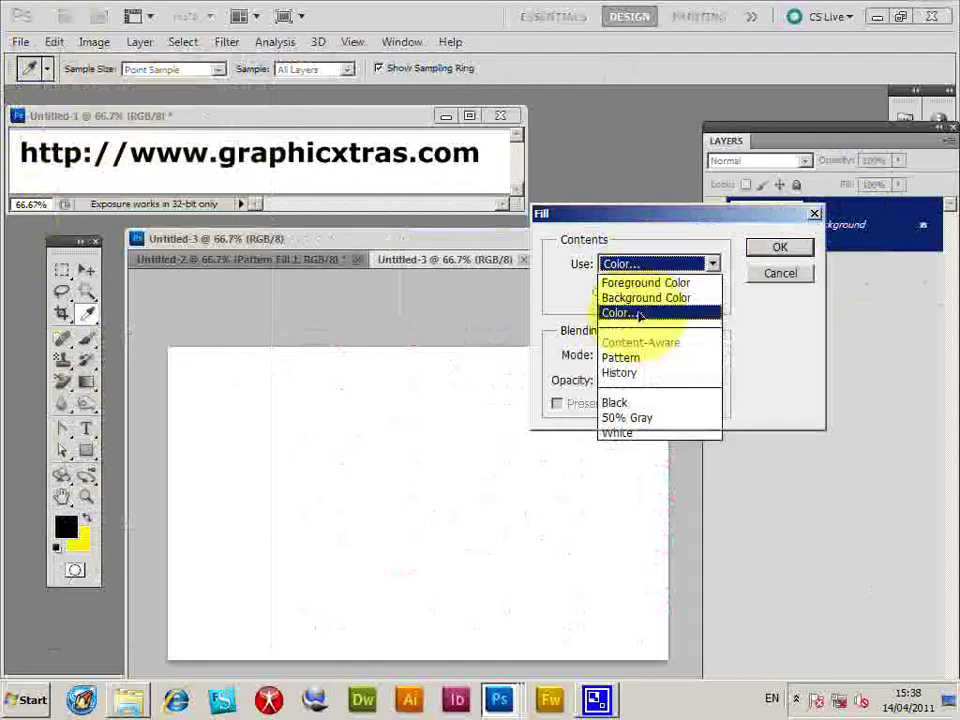
click(639, 314)
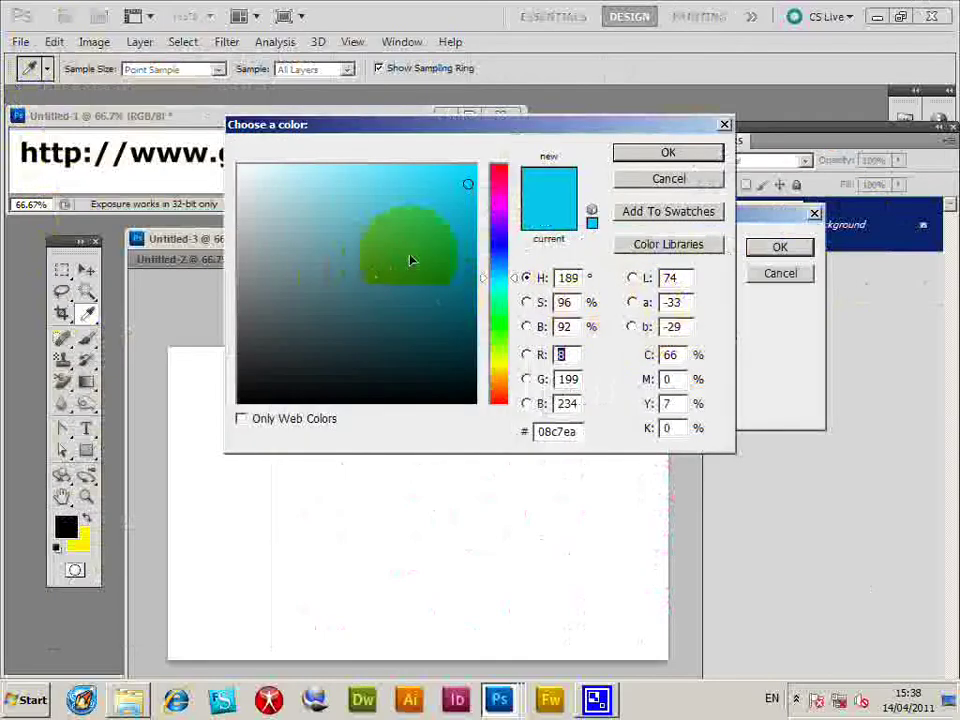
click(660, 153)
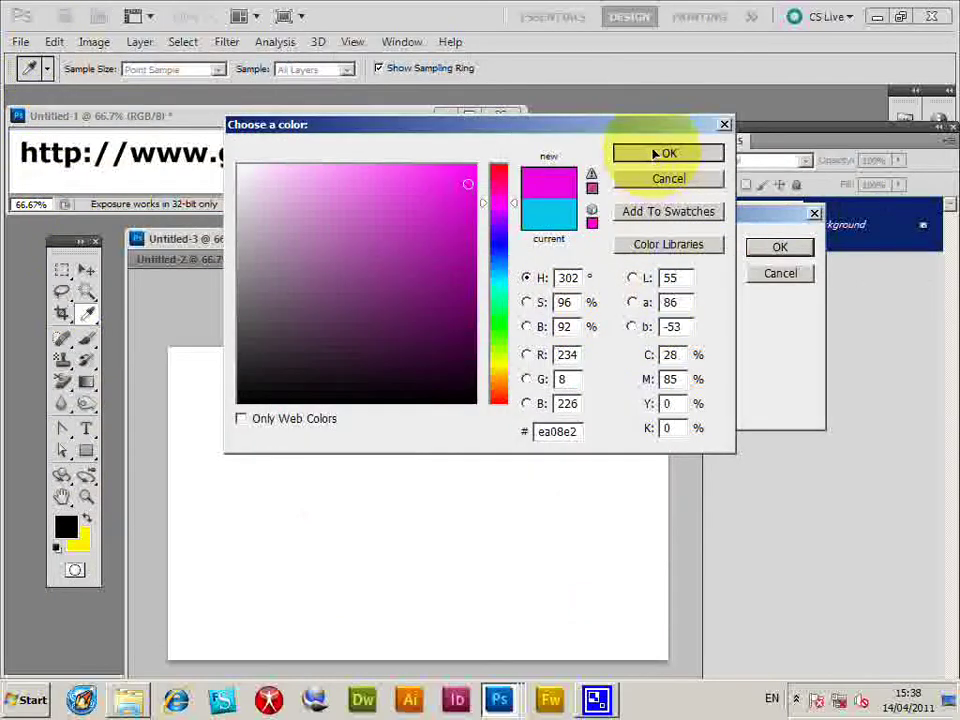
click(777, 248)
Step: Place GX01_Hearts1_109.pdf into the magenta Untitled-3 document
key(v)
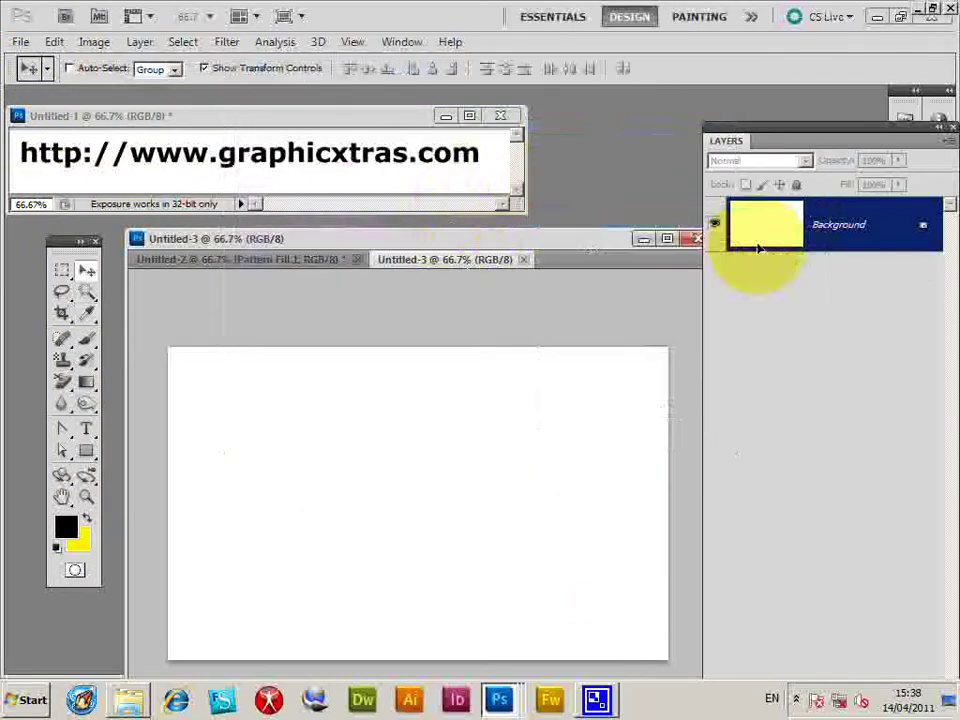
click(20, 42)
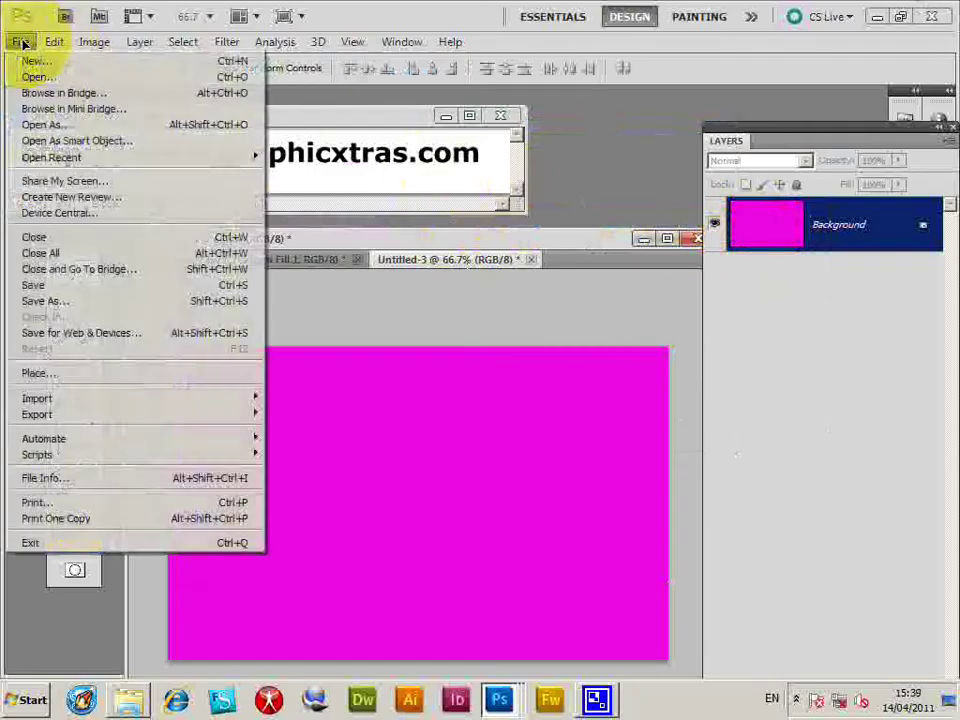
click(40, 373)
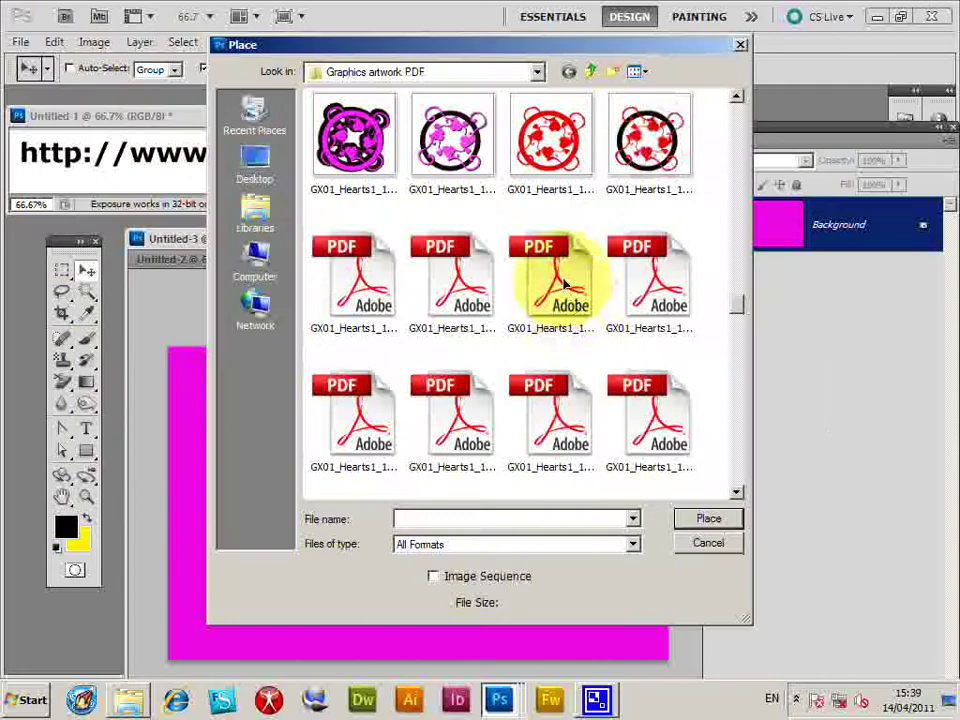
click(444, 285)
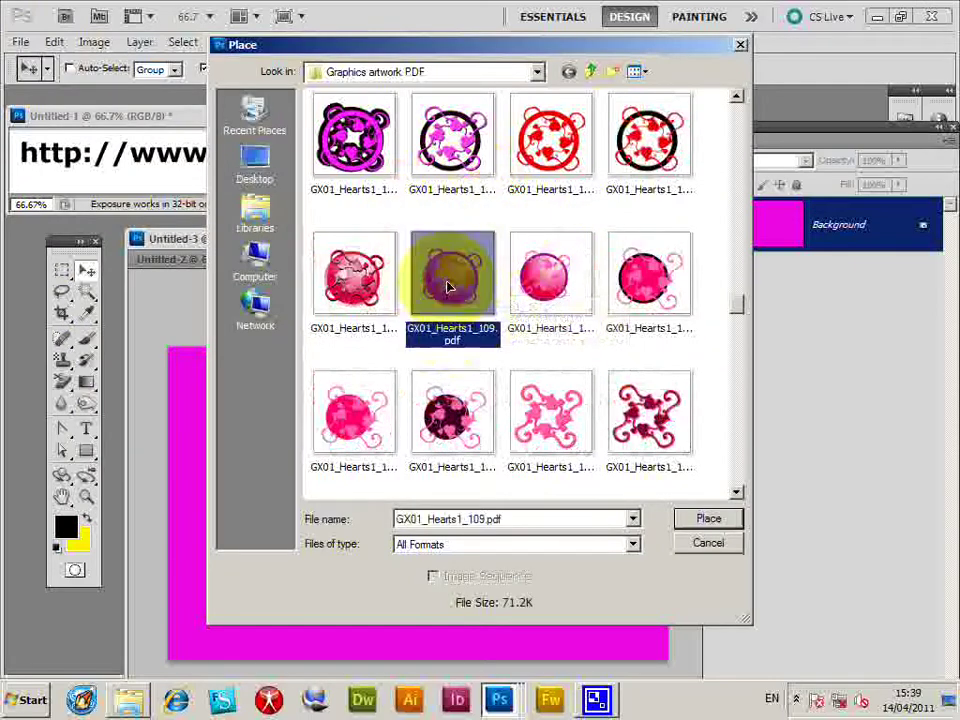
click(708, 520)
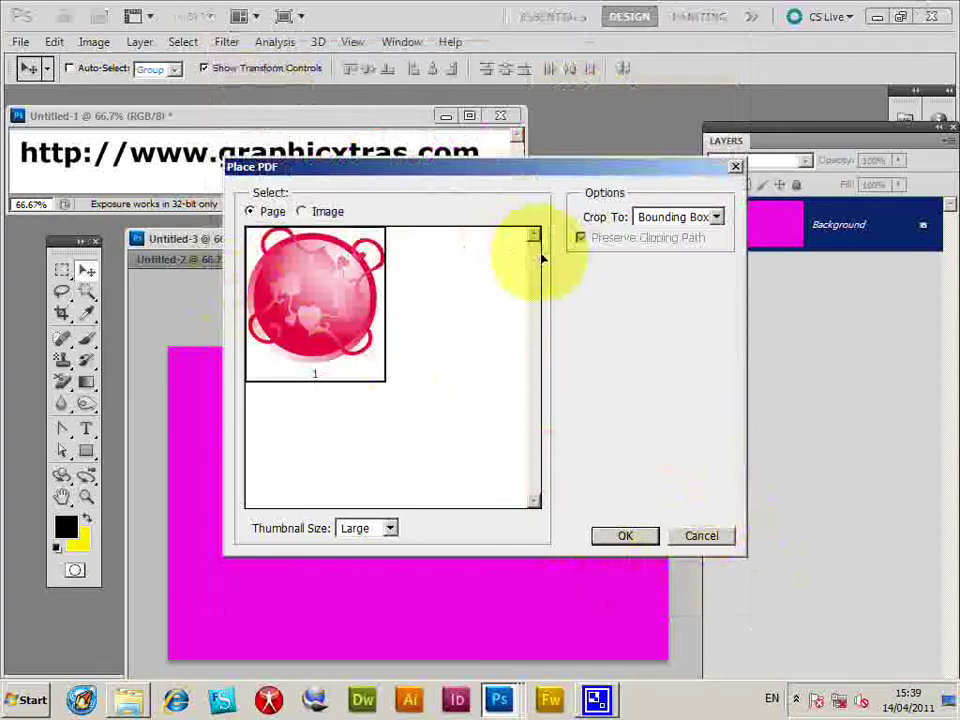
Step: Accept the Place PDF settings and shrink the heart sphere to about 33% near the top-left
click(620, 534)
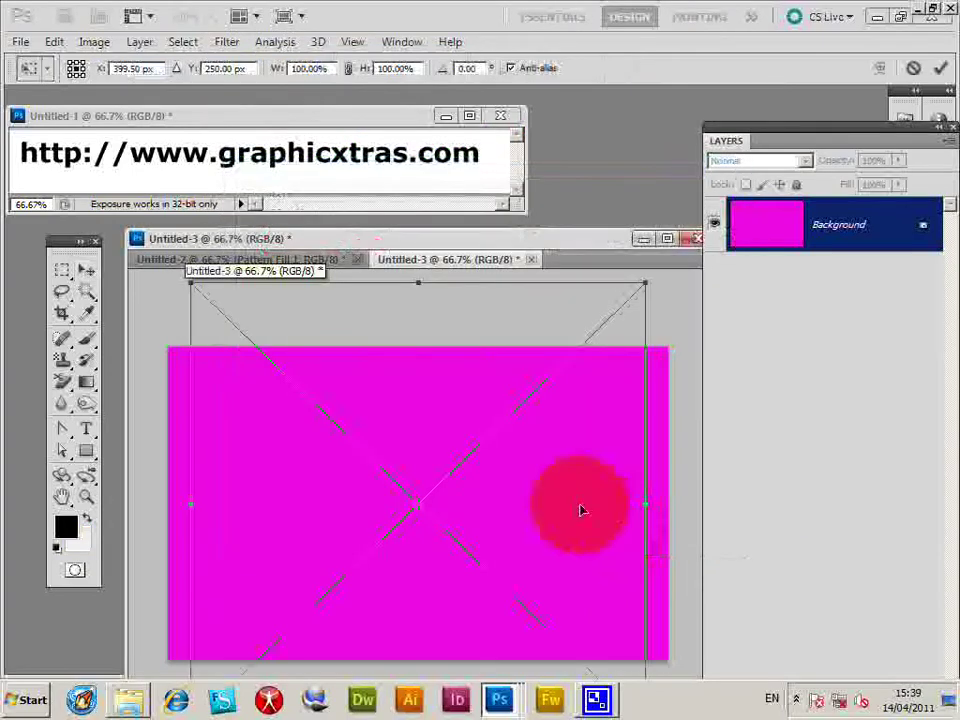
drag(195, 298, 289, 439)
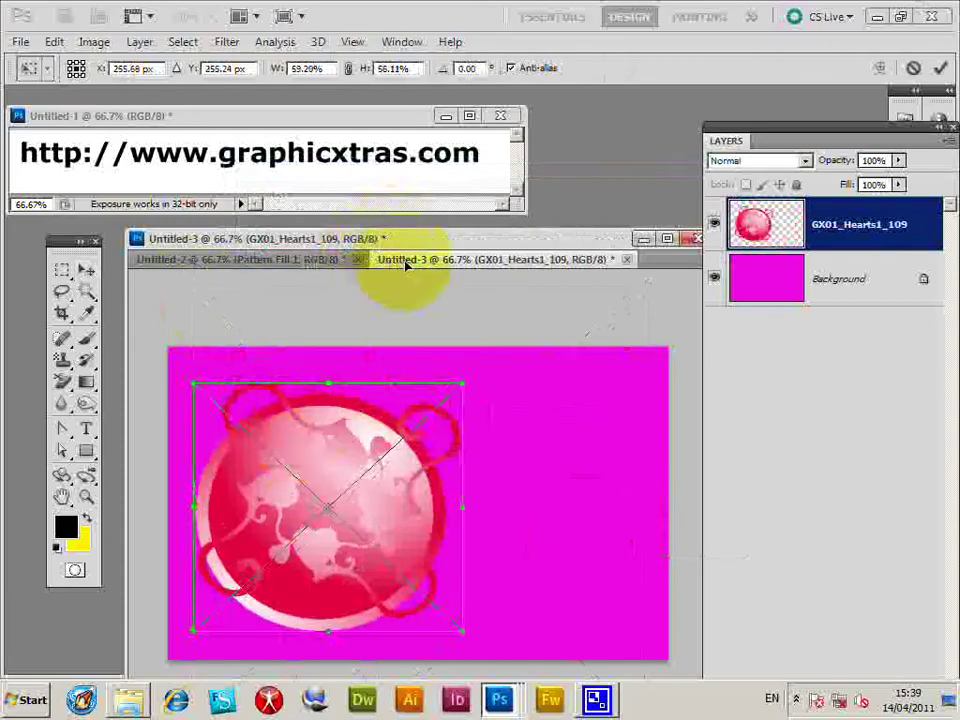
drag(407, 259, 205, 182)
drag(318, 365, 326, 362)
Step: Commit the heart's size and position, then duplicate its layer
key(Return)
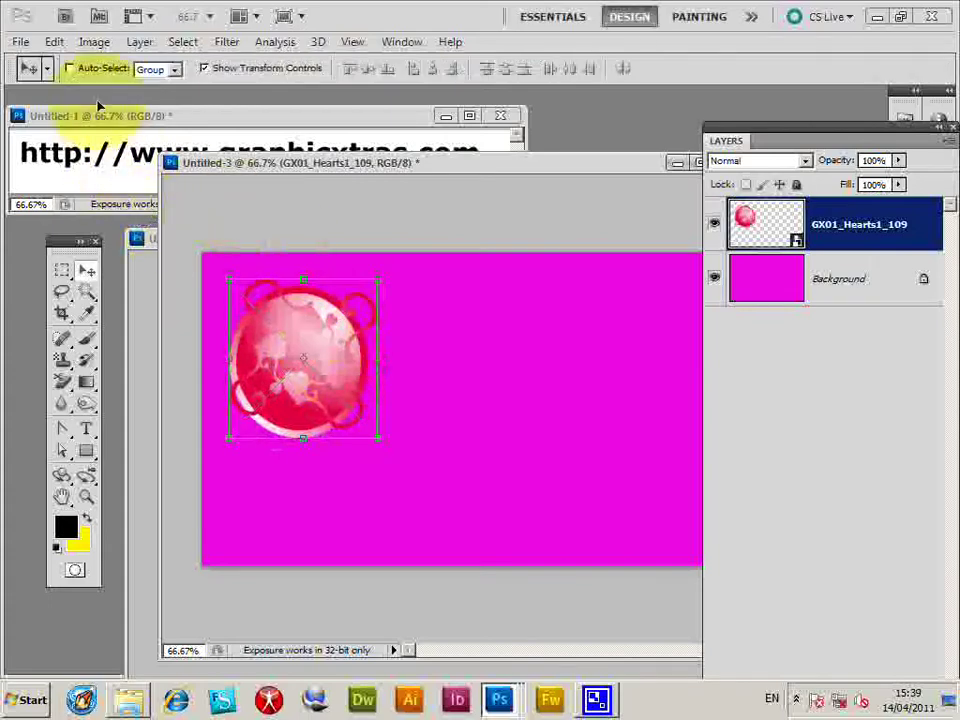
click(139, 41)
click(157, 79)
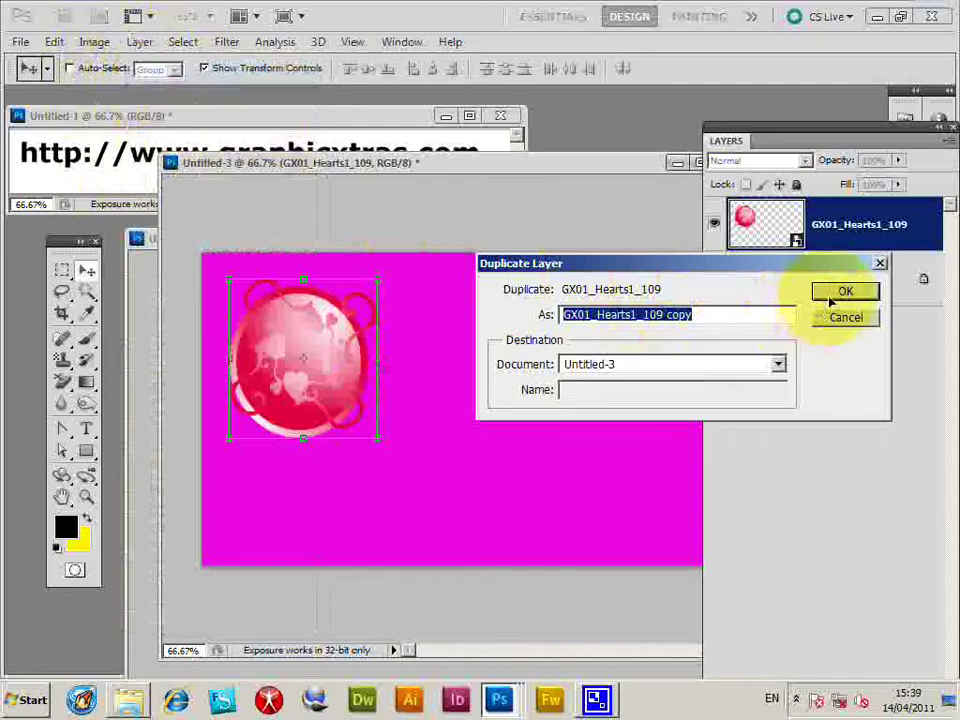
click(845, 291)
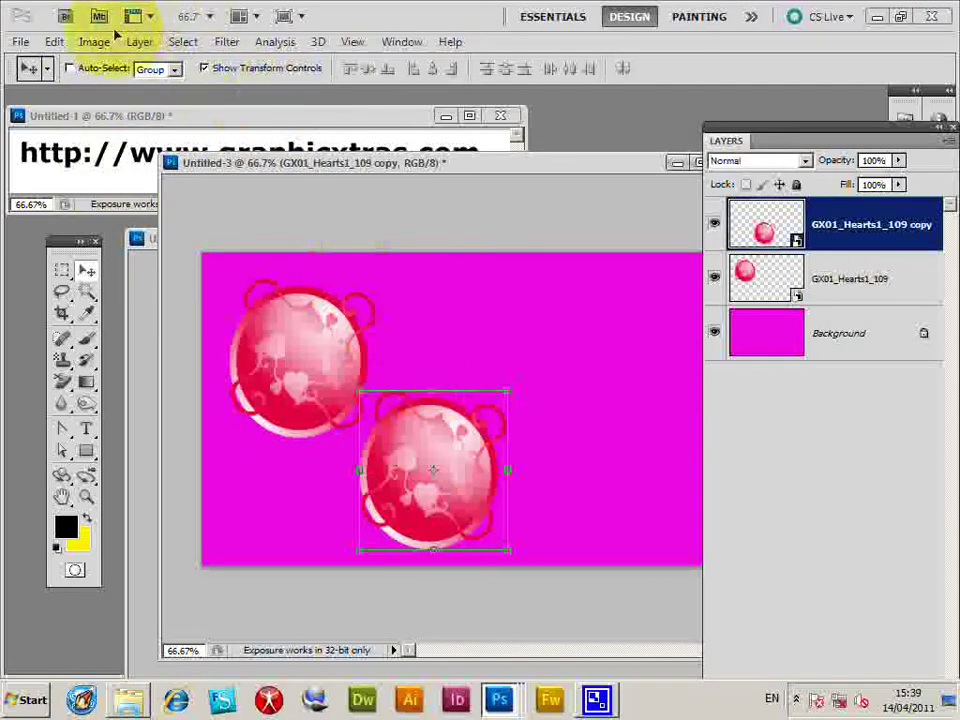
Step: Duplicate the heart layer again and move the new copy to the upper right
click(139, 41)
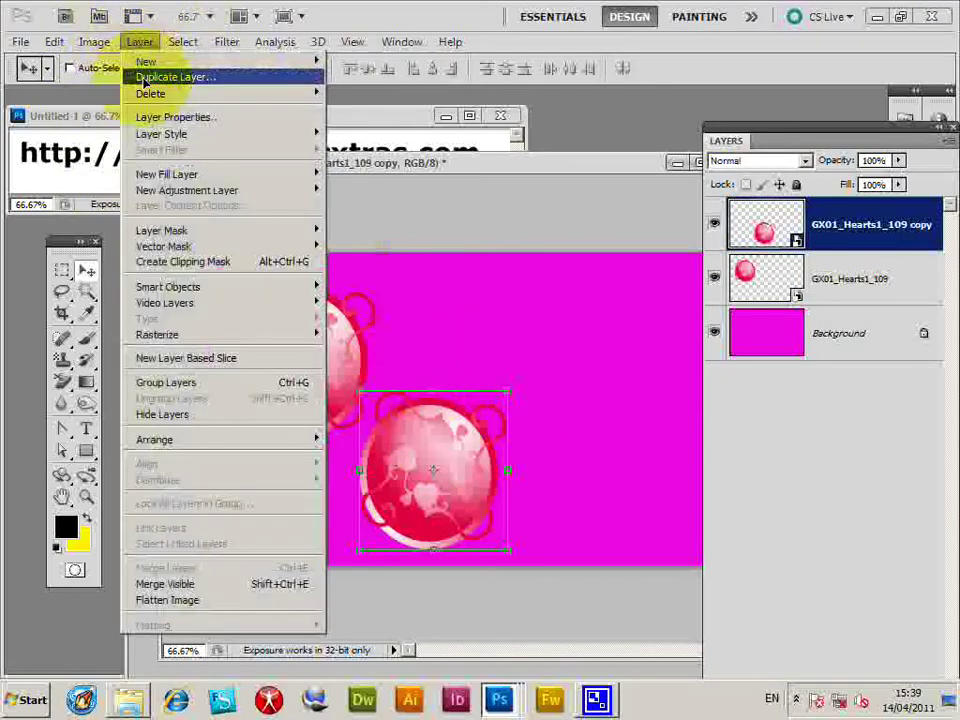
click(150, 77)
click(845, 291)
drag(441, 441, 600, 326)
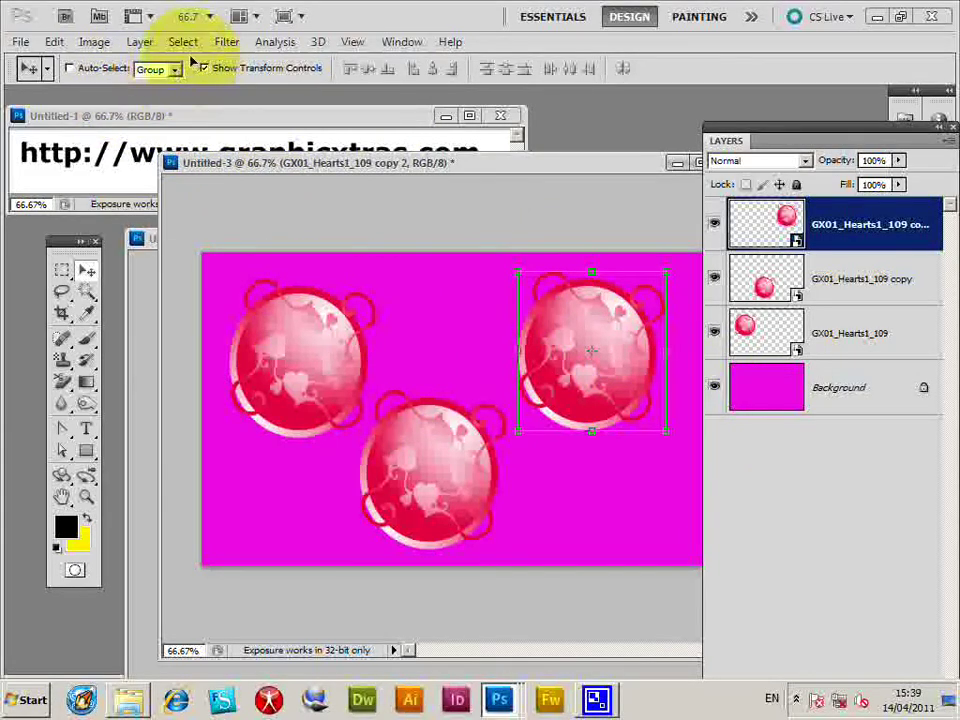
Step: Flatten the three hearts onto the magenta Background, select all, and define it as Pattern 6
click(139, 41)
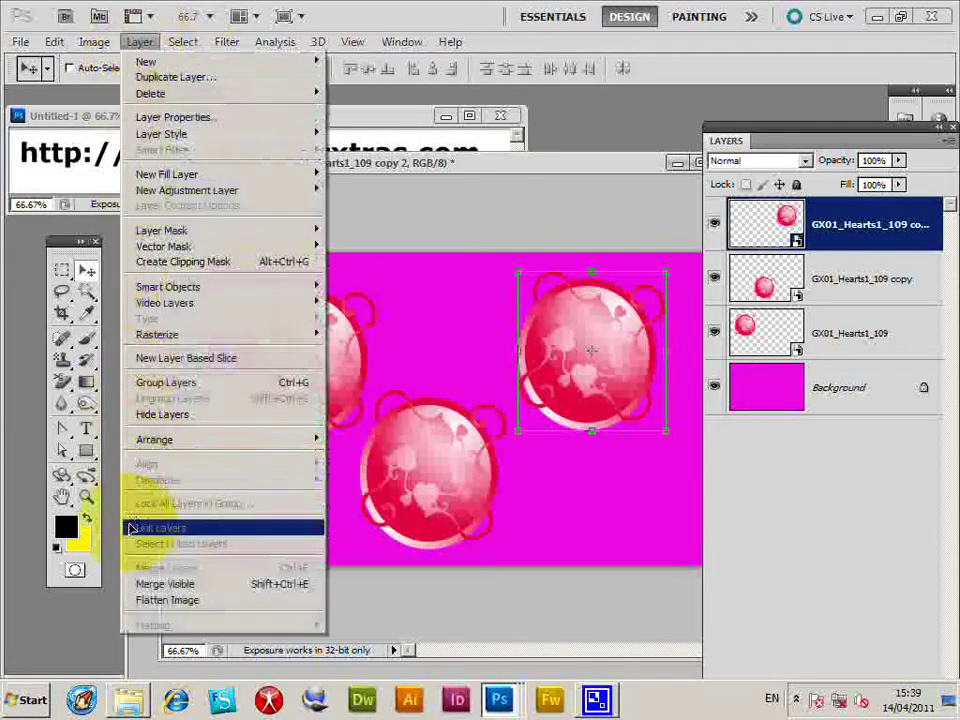
click(140, 599)
click(182, 41)
click(190, 59)
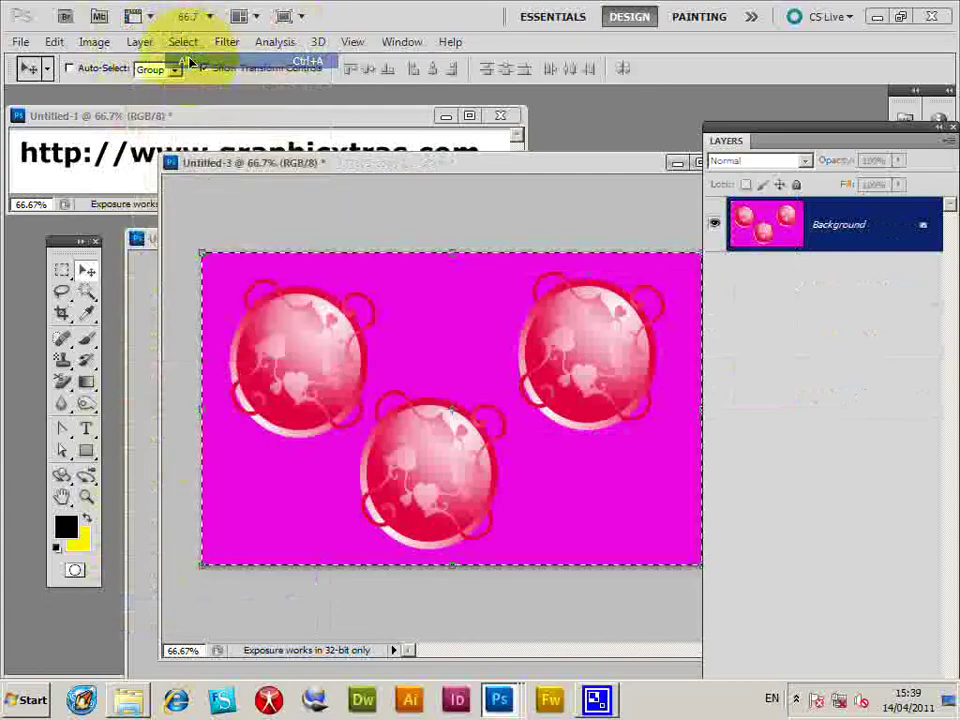
click(307, 495)
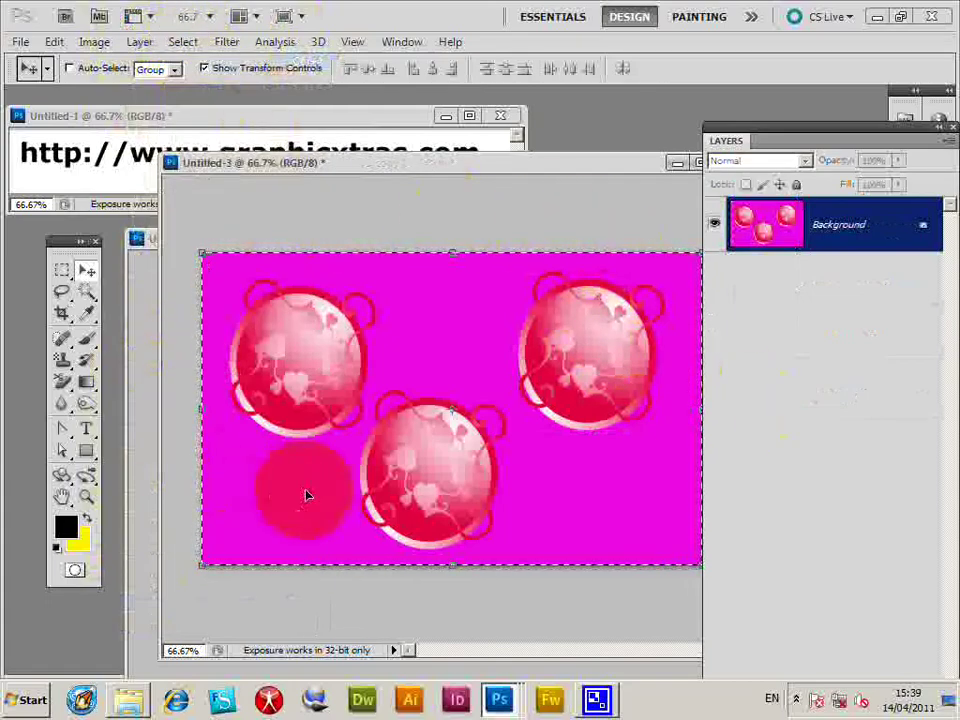
click(54, 44)
click(155, 445)
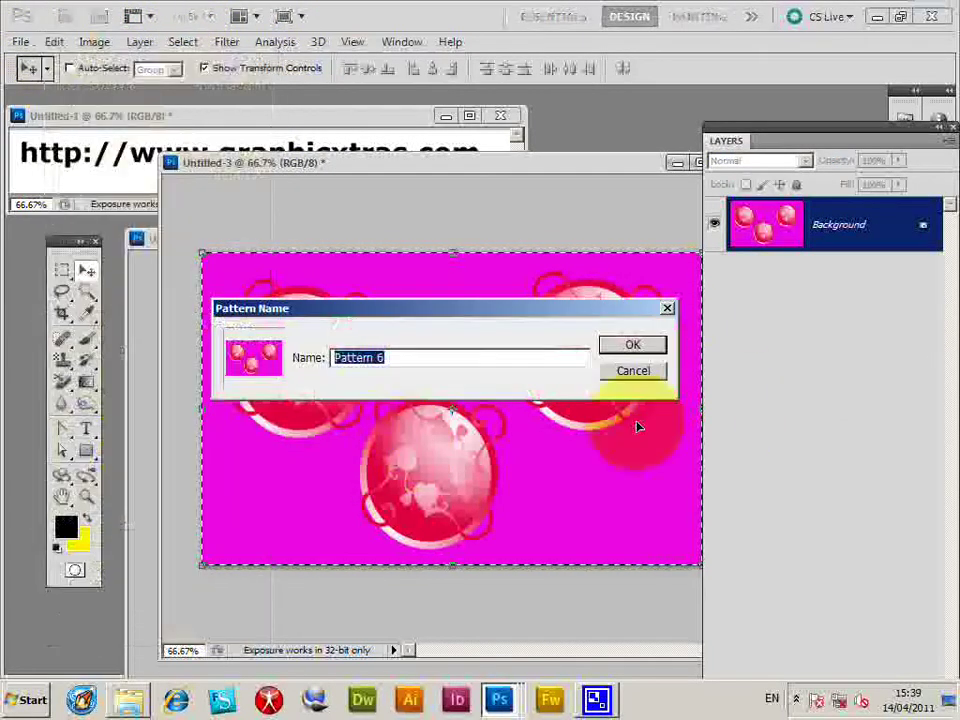
click(633, 344)
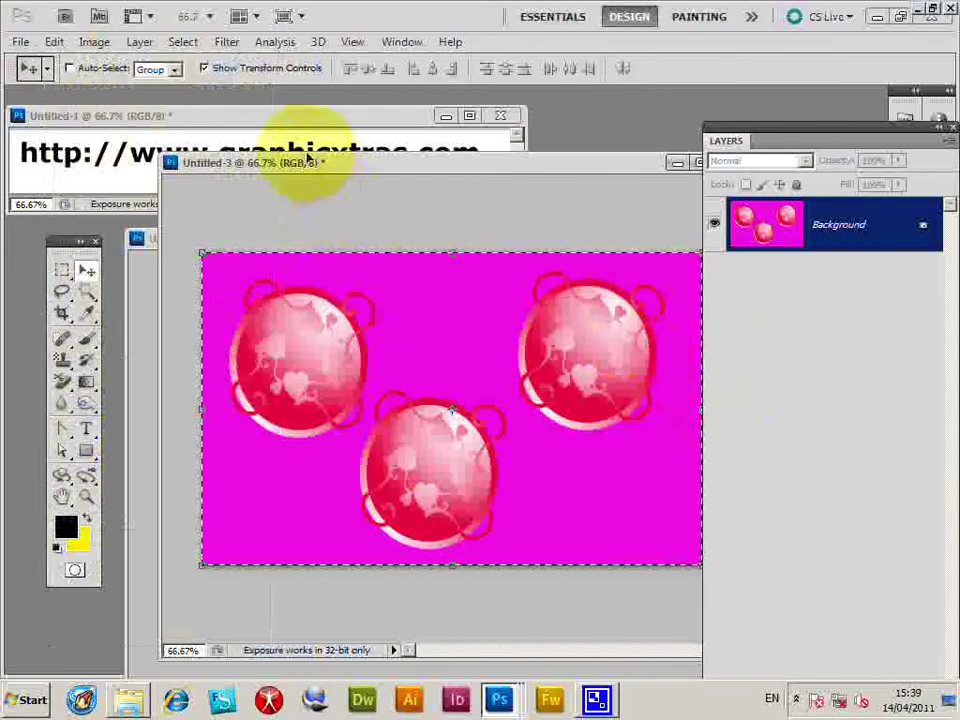
Step: Change Untitled-2's Pattern Fill 1 to the Pattern 6 heart-sphere pattern at 50% scale
click(146, 318)
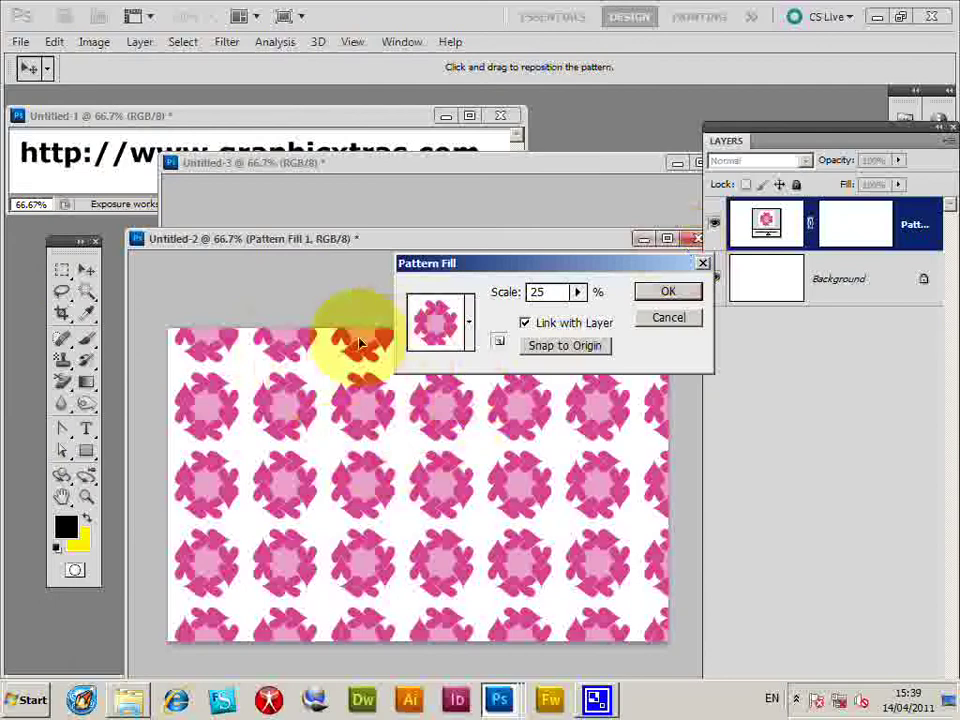
click(470, 333)
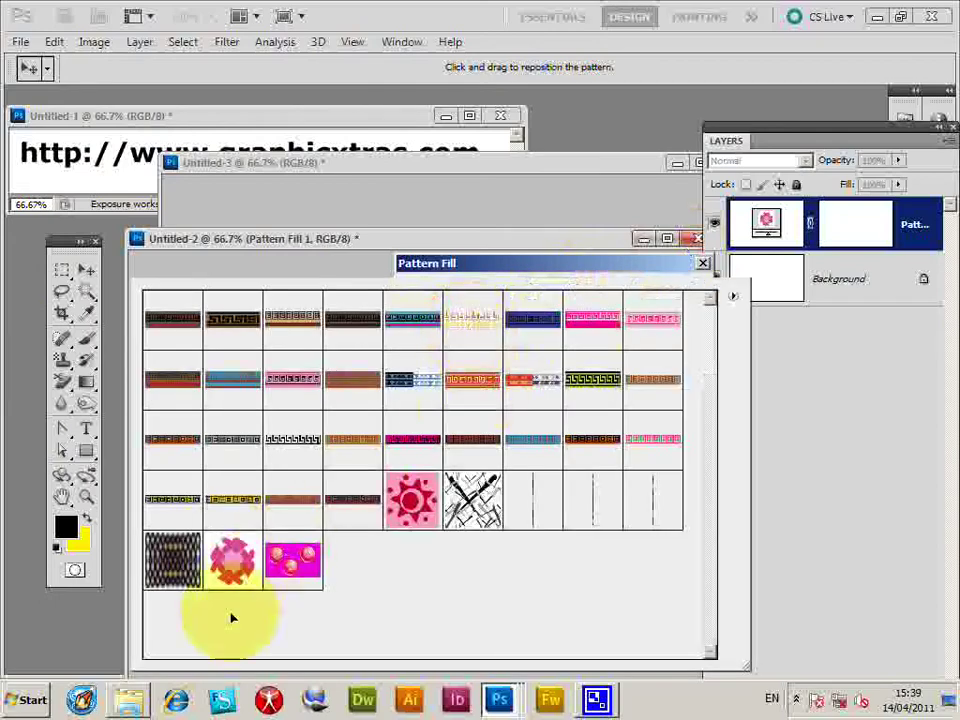
click(590, 218)
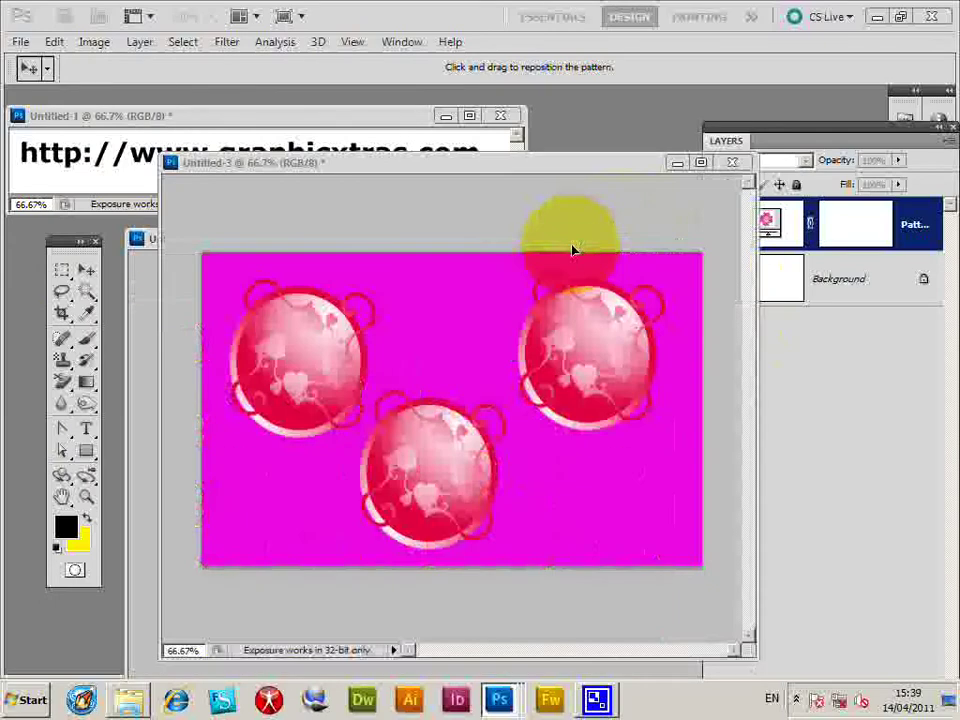
click(760, 300)
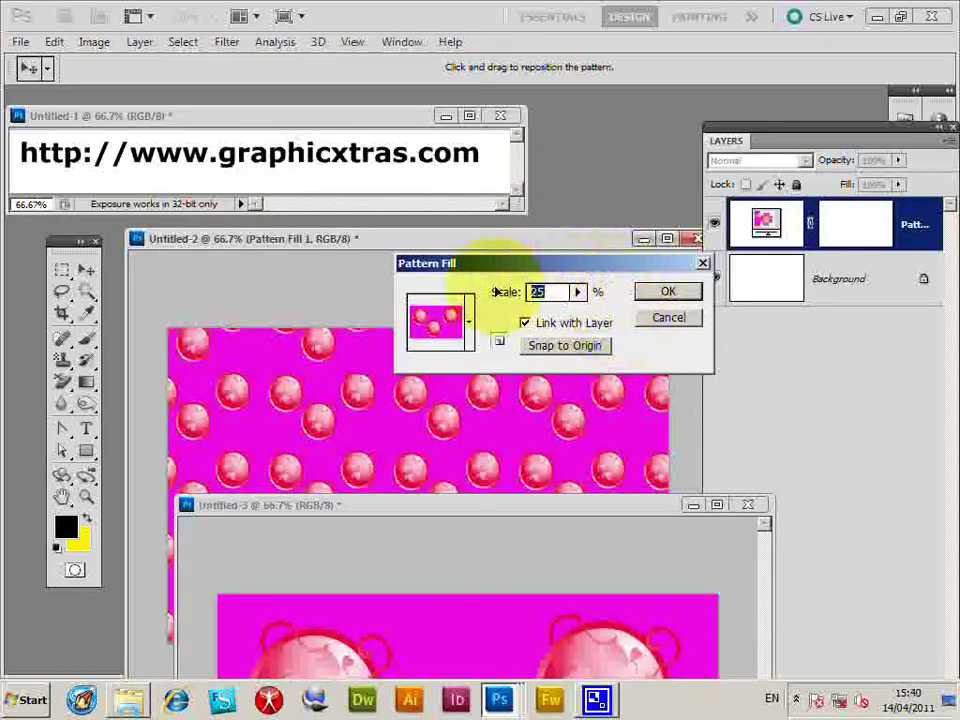
text(50)
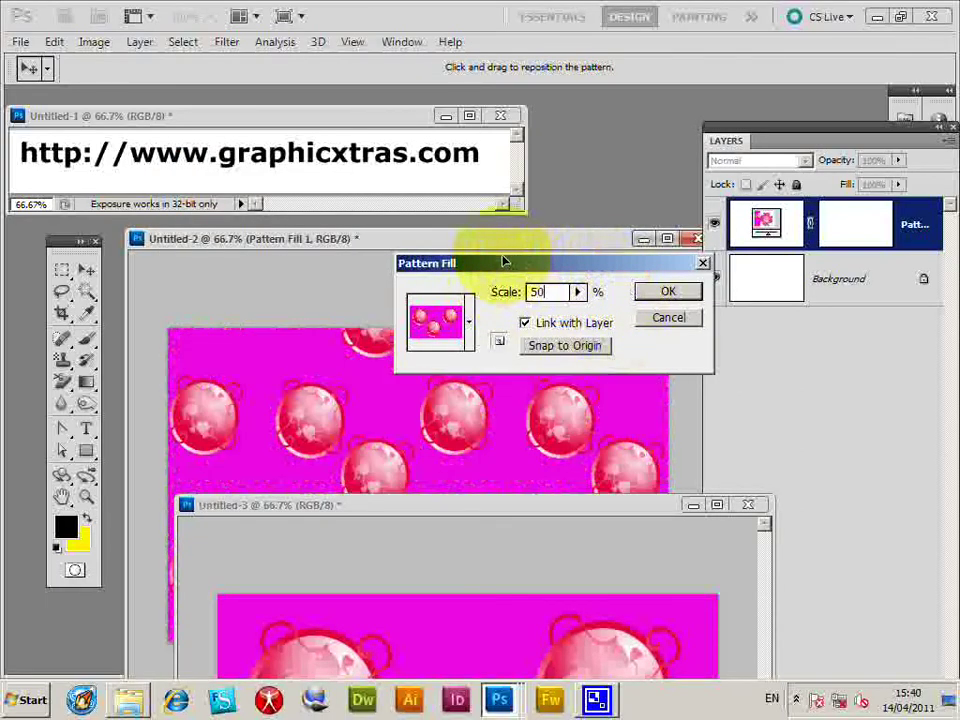
click(670, 291)
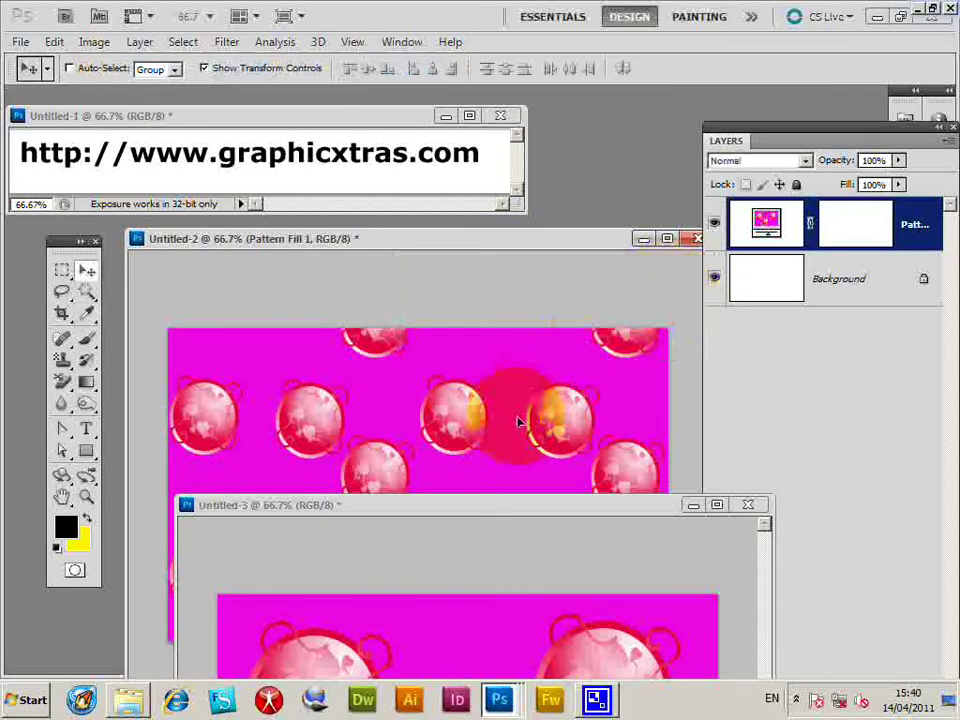
drag(441, 508, 636, 378)
Step: Reopen Untitled-2's pattern fill, set Scale to 10, and drag the small heart-spheres into position
click(231, 332)
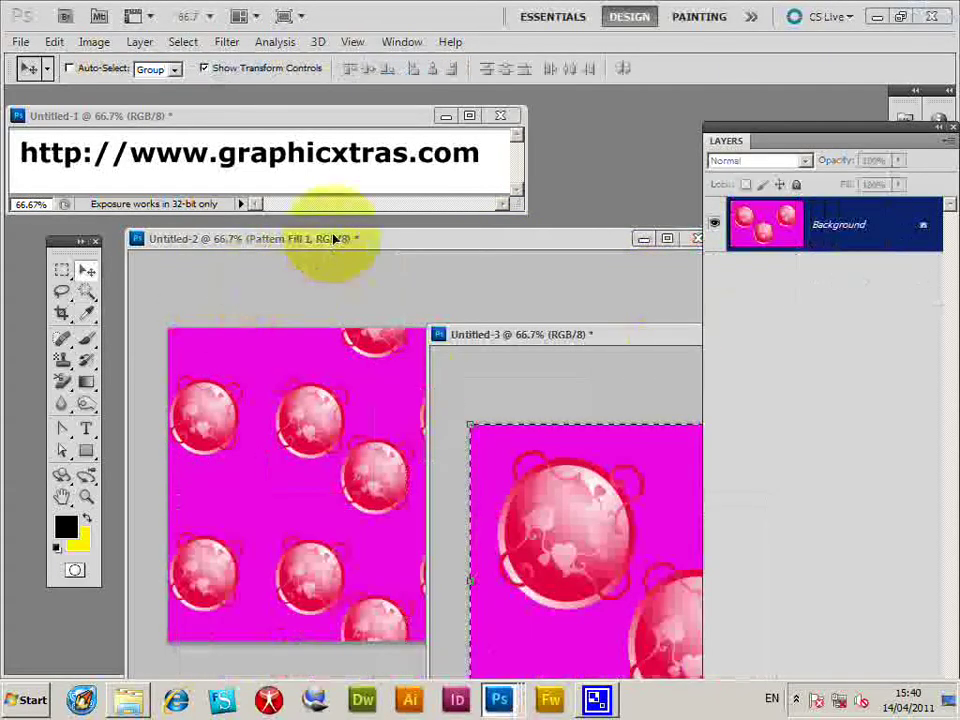
drag(332, 238, 298, 217)
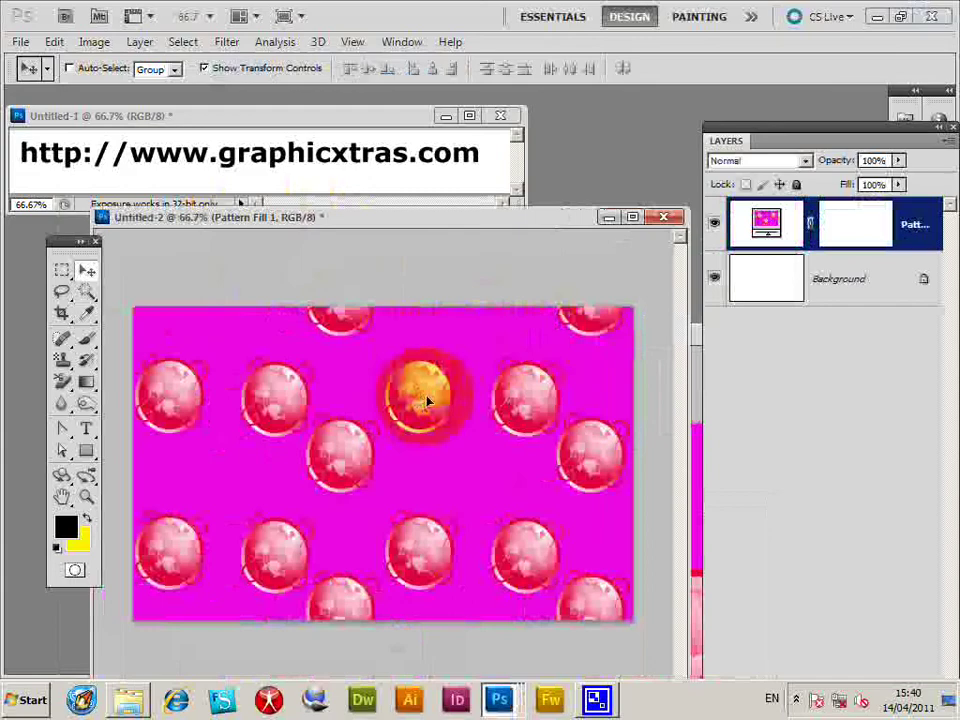
double_click(768, 226)
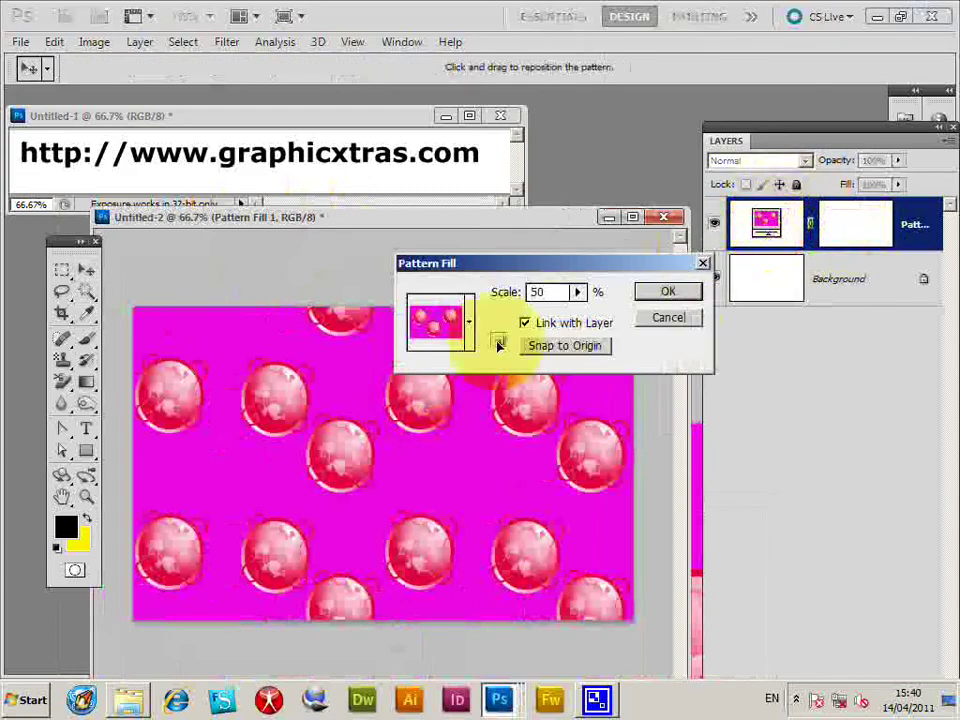
drag(505, 480, 611, 589)
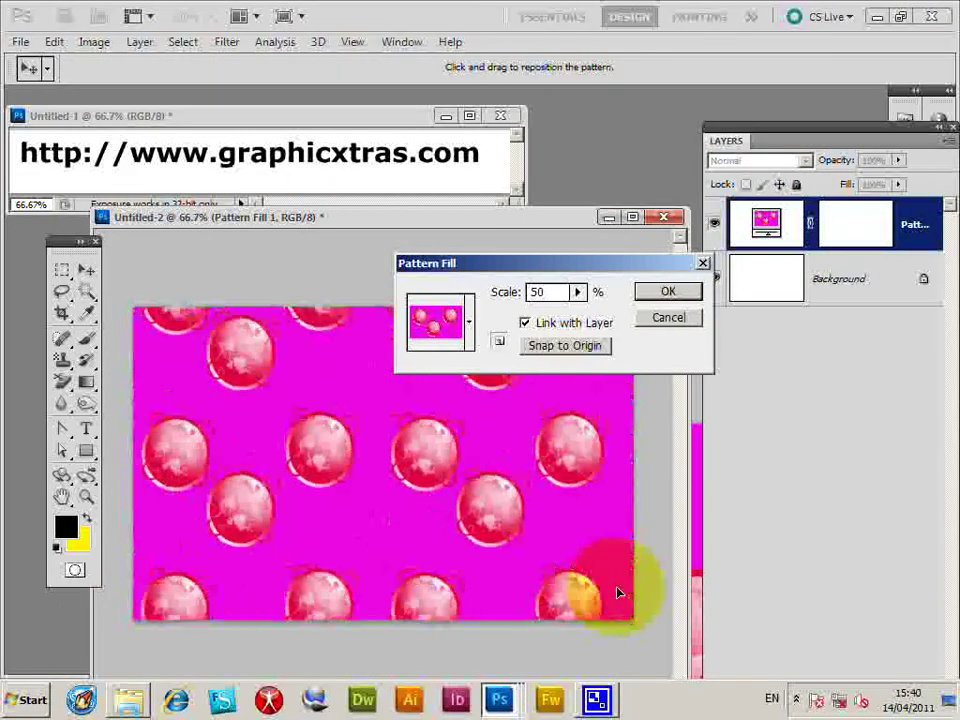
text(10)
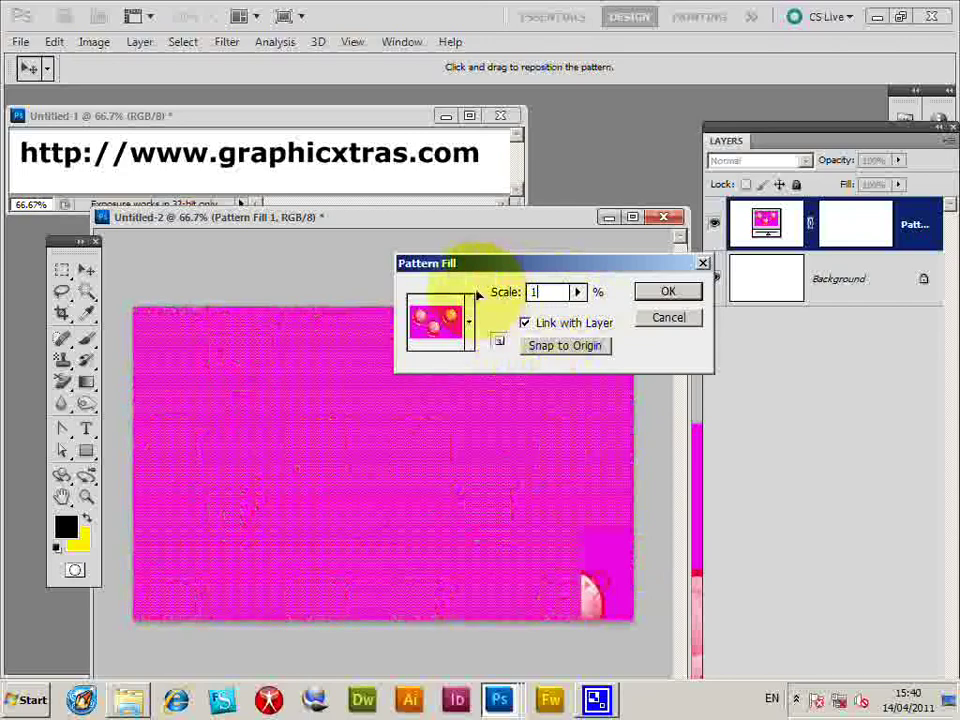
click(322, 437)
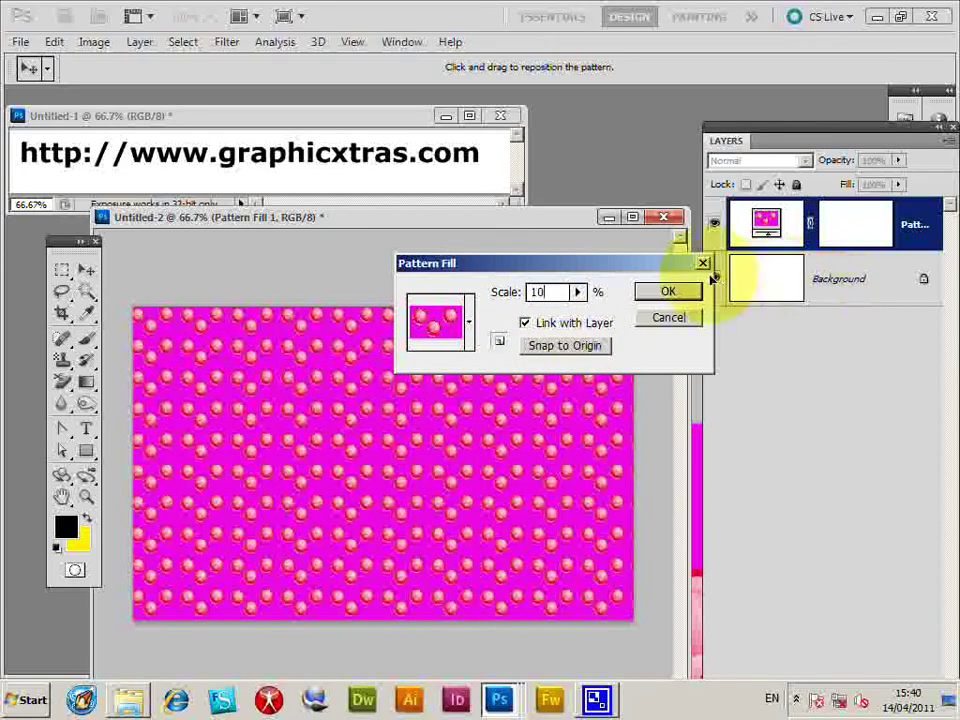
drag(285, 499, 448, 435)
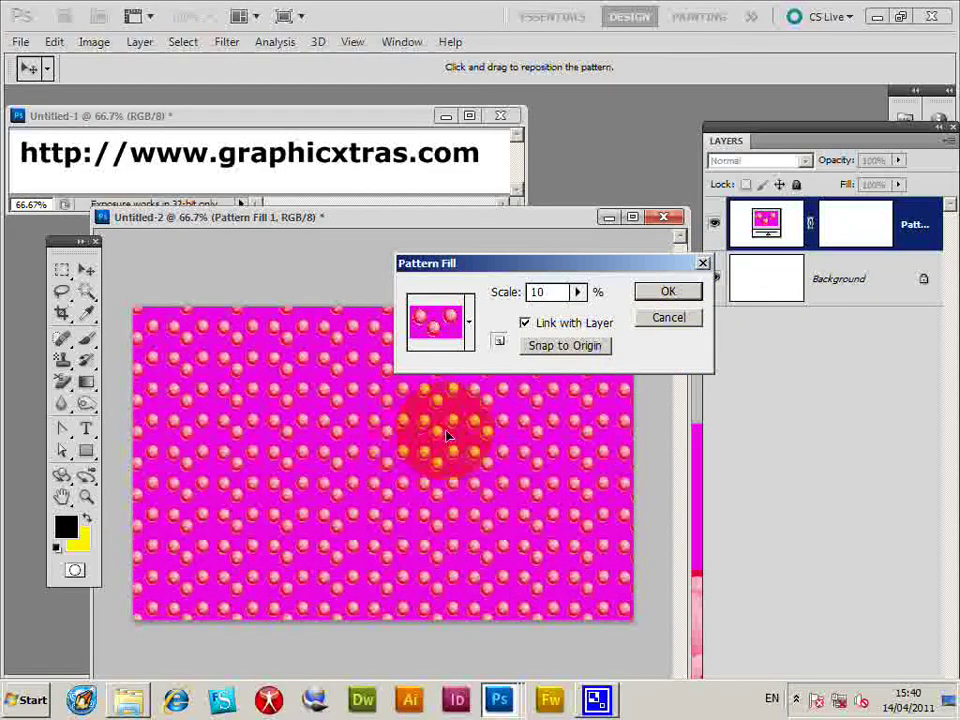